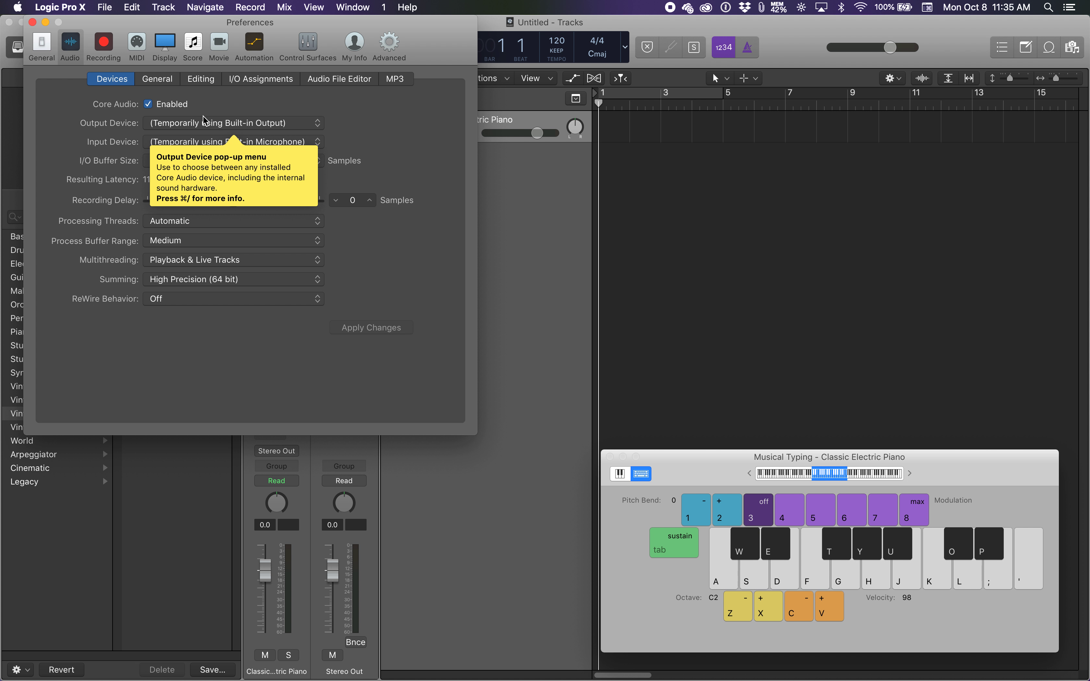
Close the Audio Devices Preferences window to return to the Classic Electric Piano project.
left_click(34, 23)
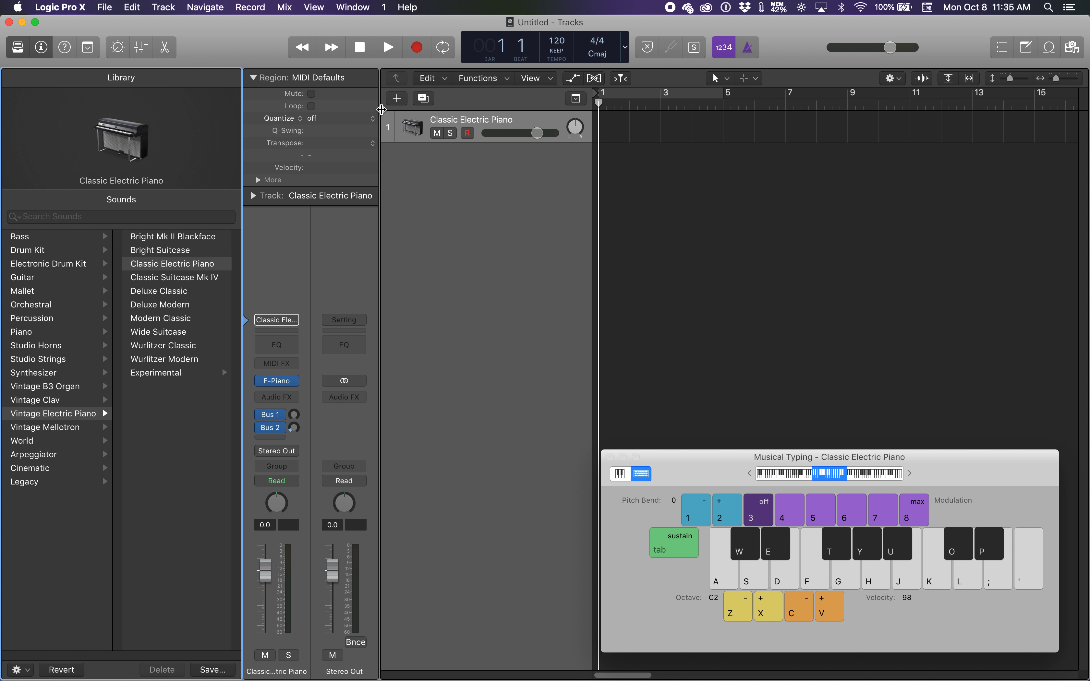
Drag track 1's lower edge down to make a tall header, and leave the sound Library open.
left_click(479, 138)
left_click_drag(480, 144, 479, 227)
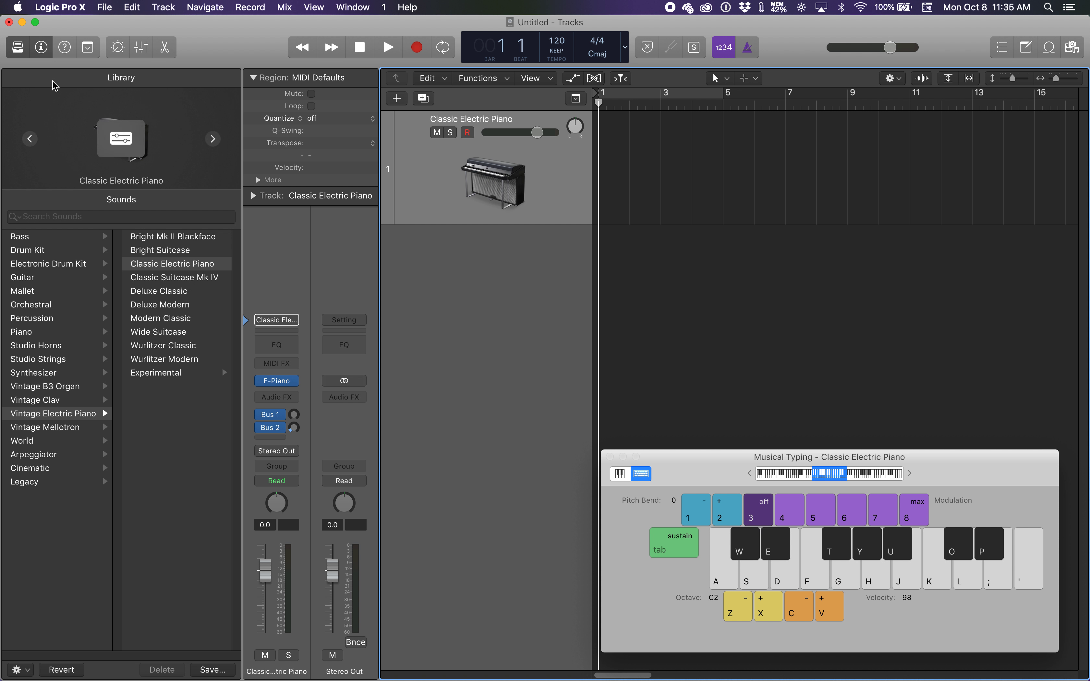
left_click(16, 48)
left_click(18, 51)
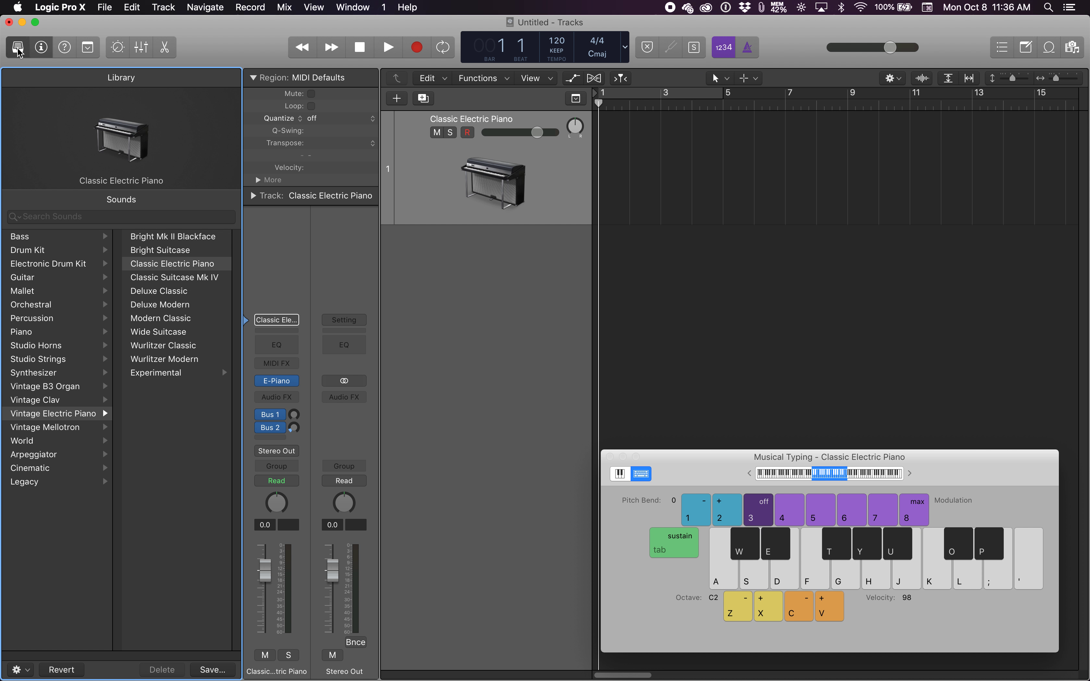
left_click(18, 51)
left_click(19, 50)
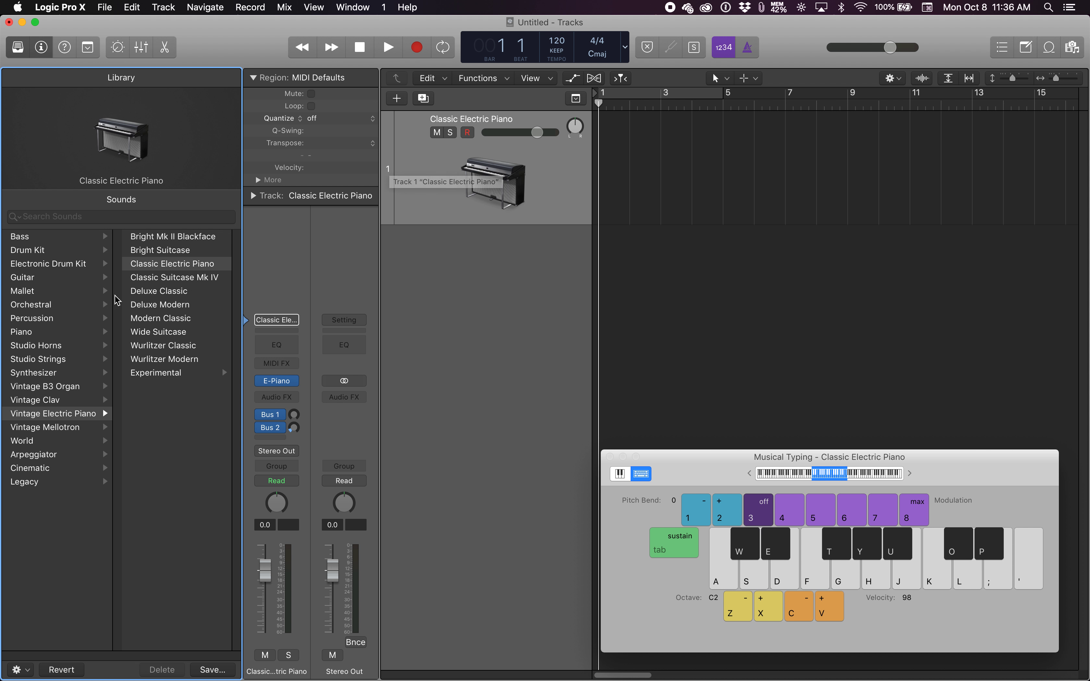
Load Piano > Grand Piano and Pad on track 1, test it with A, S, D, and move Musical Typing aside.
left_click(35, 332)
left_click(168, 253)
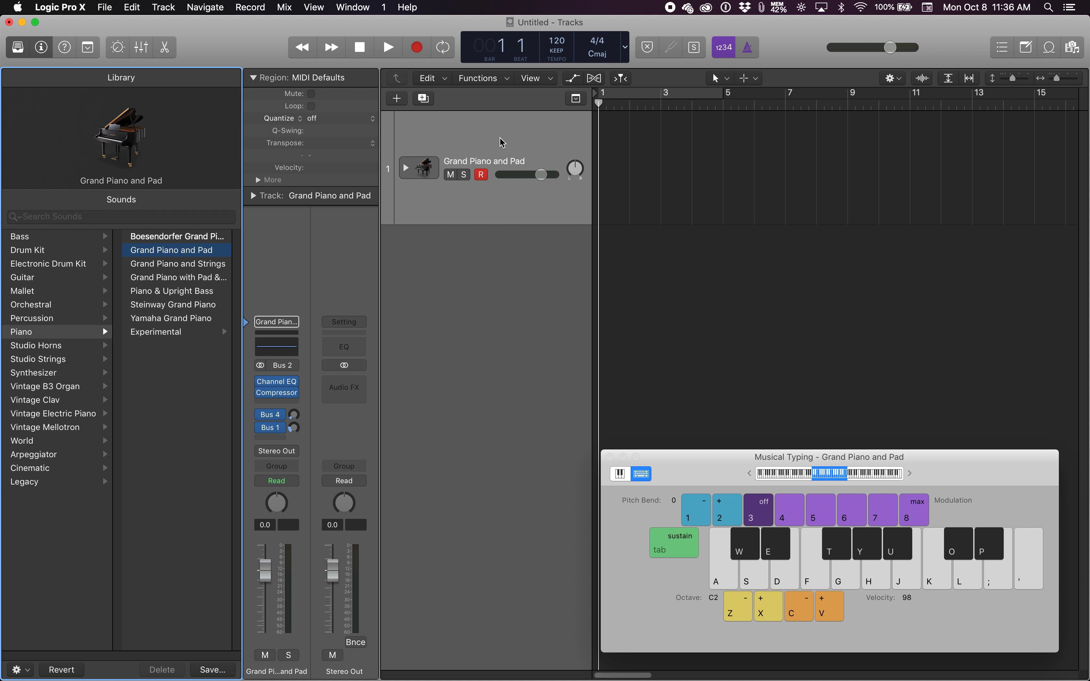
key("a")
key("s")
key("d")
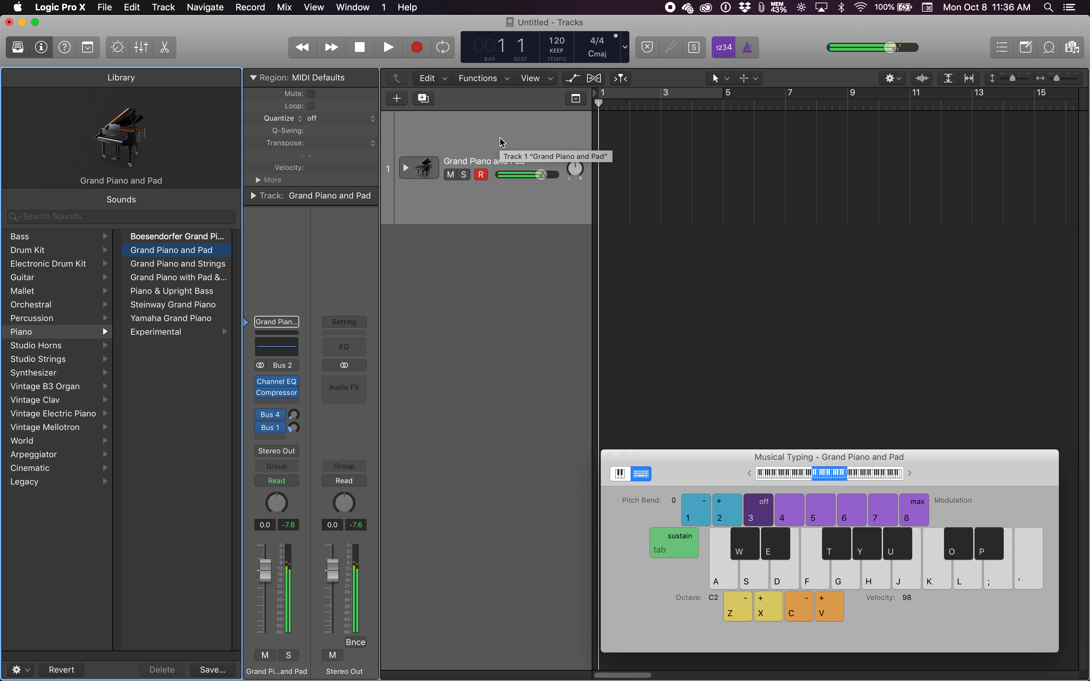
left_click_drag(683, 461, 705, 469)
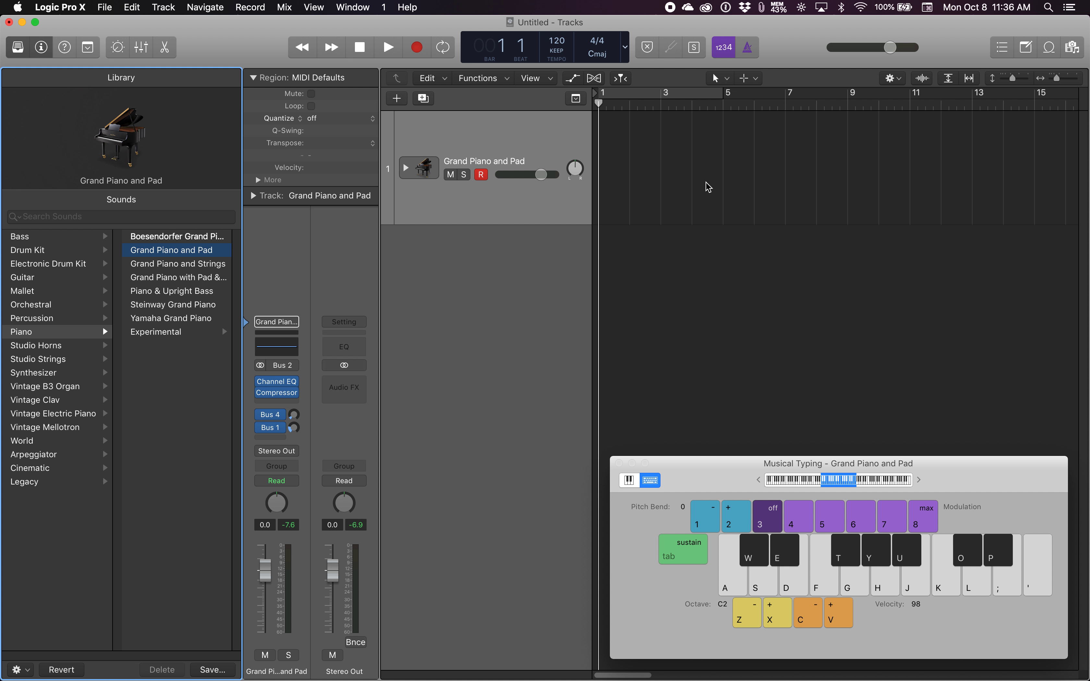
Zoom the Tracks area in horizontally twice so the ruler shows only bars 1–5.
key("super+Right")
key("super+Right")
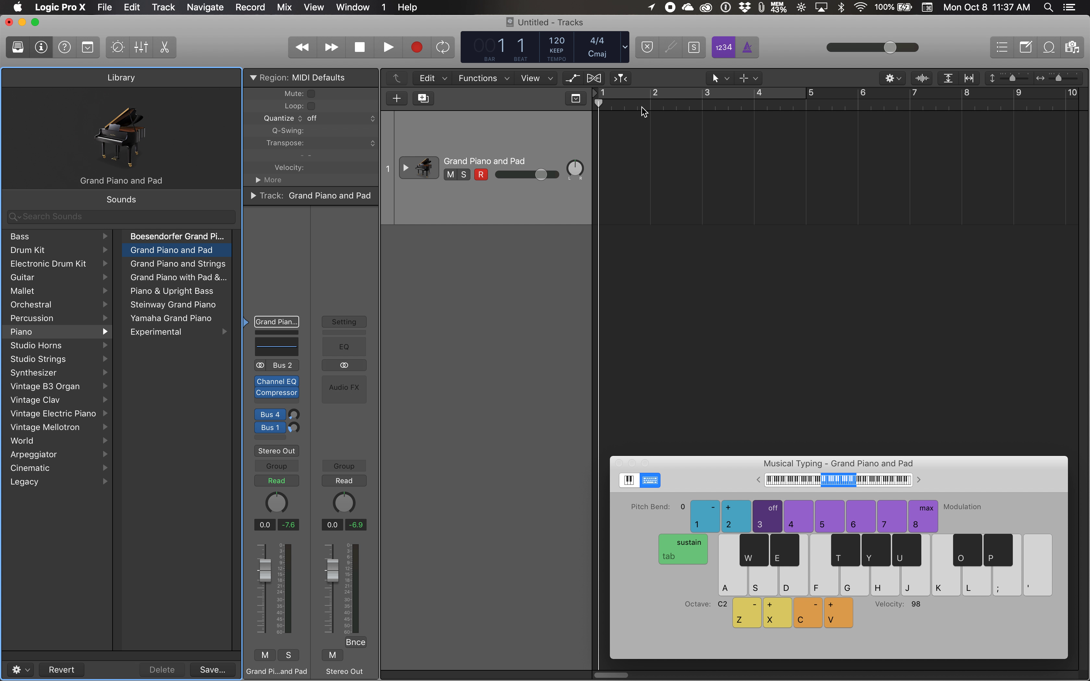
key("super+Right")
key("super+Right")
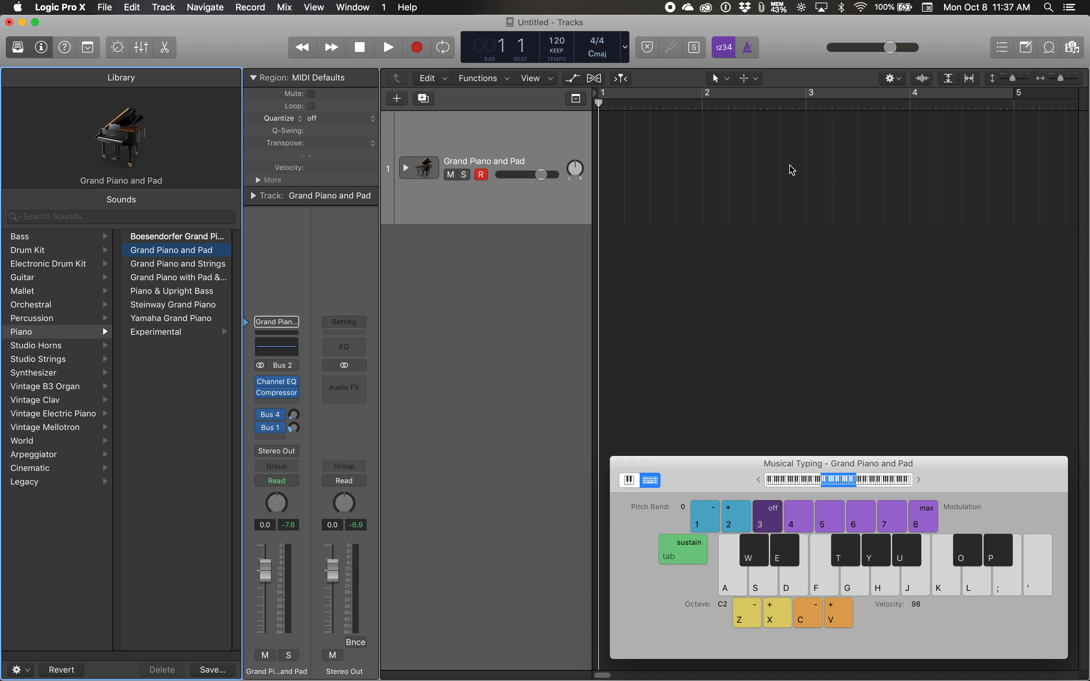
Switch the LCD to the Beats & Project (Large) display and turn the metronome on.
left_click(625, 48)
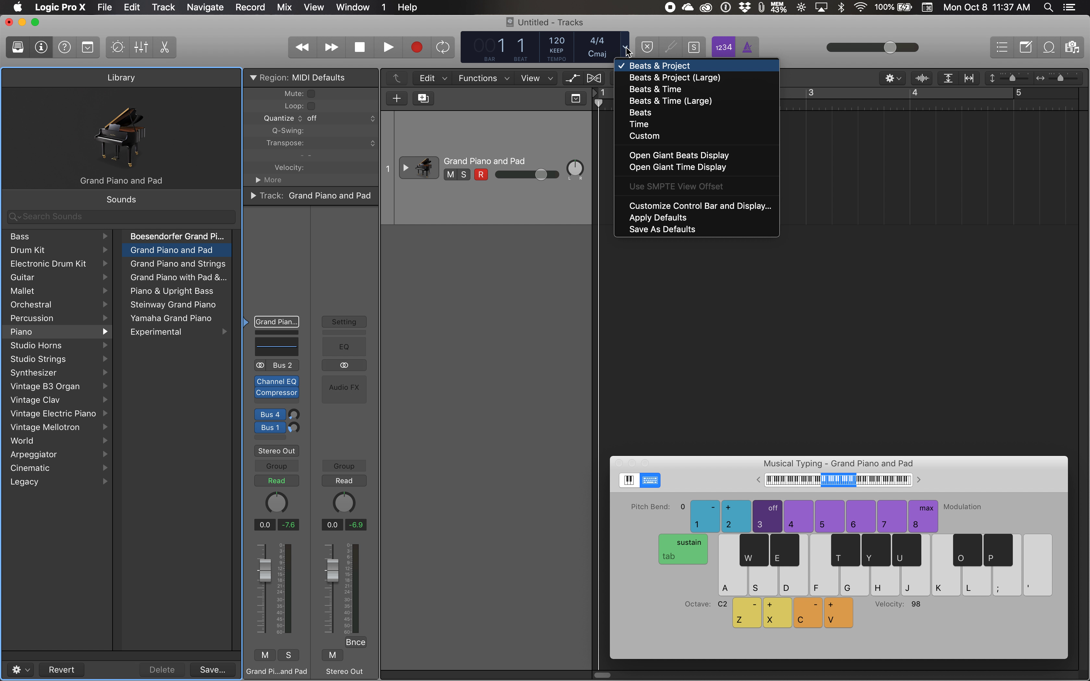
left_click(654, 78)
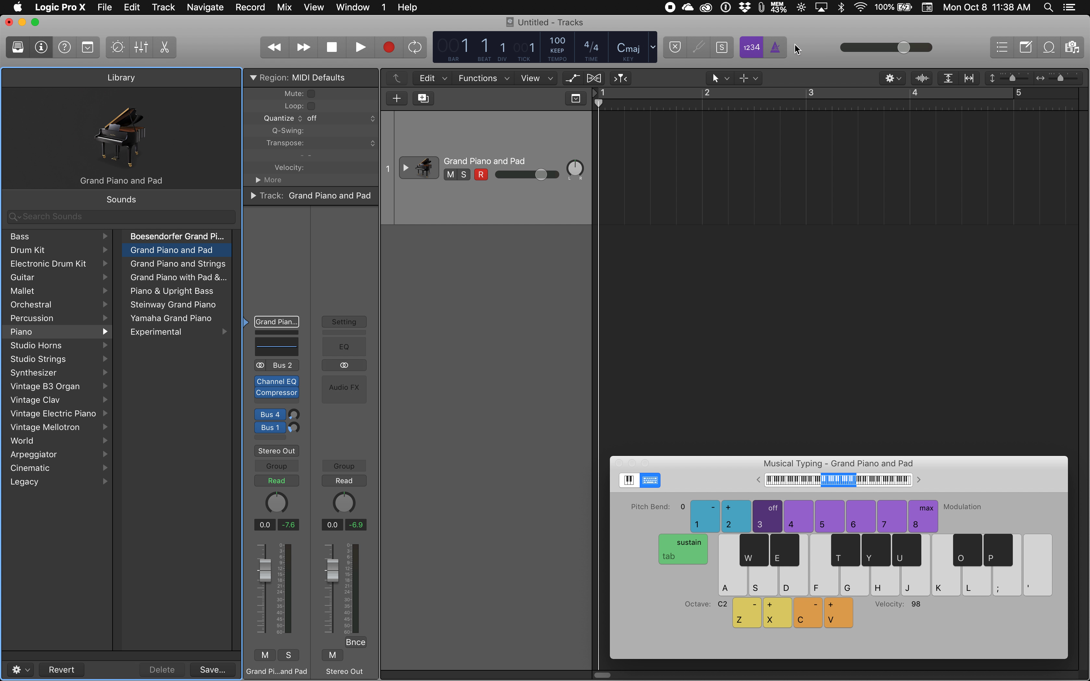
left_click(776, 48)
Record a test pass on the piano track, stop it near bar 4, and turn the metronome off.
left_click(389, 51)
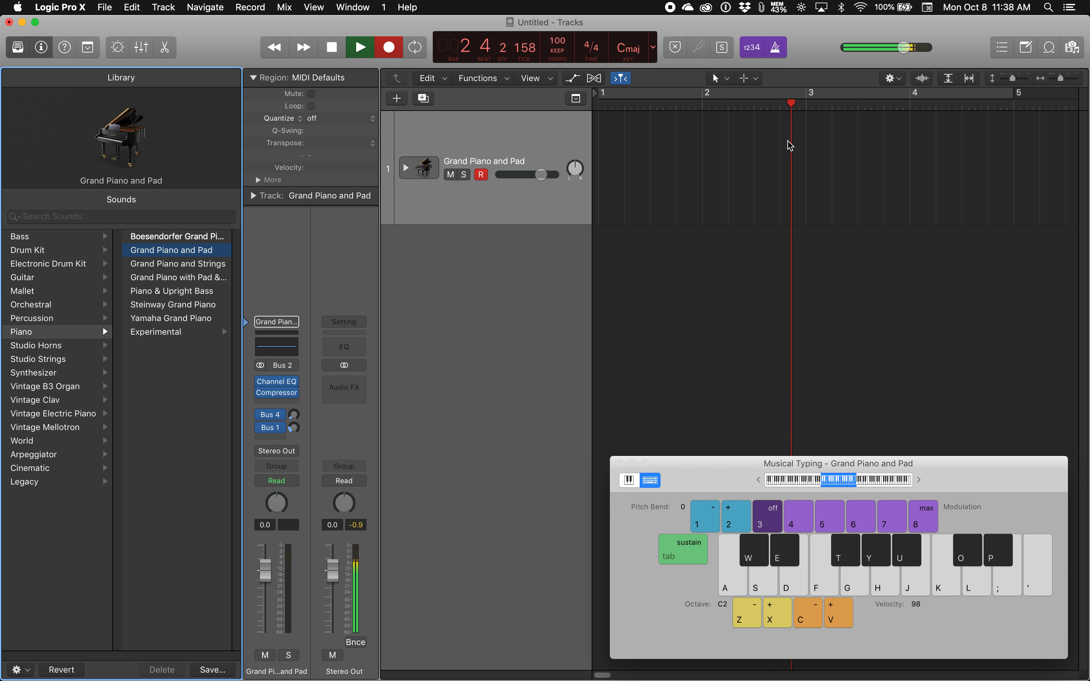
left_click(330, 46)
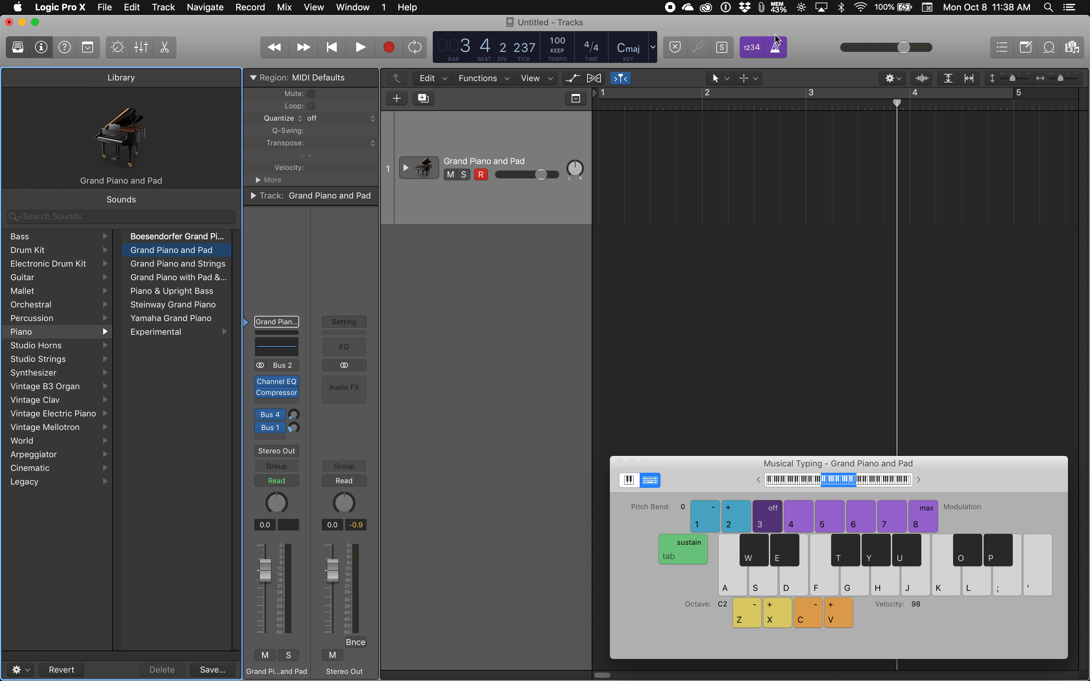
left_click(777, 46)
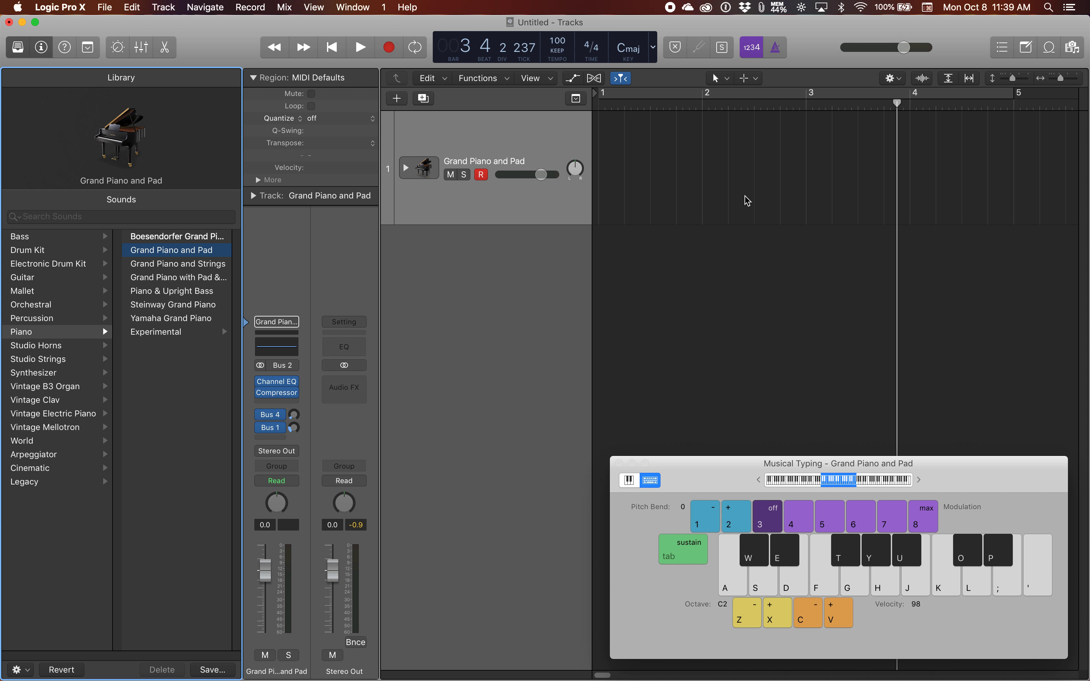
Move the Musical Typing keyboard over the tracks and play C, E, D, and a held C.
left_click_drag(703, 464, 482, 252)
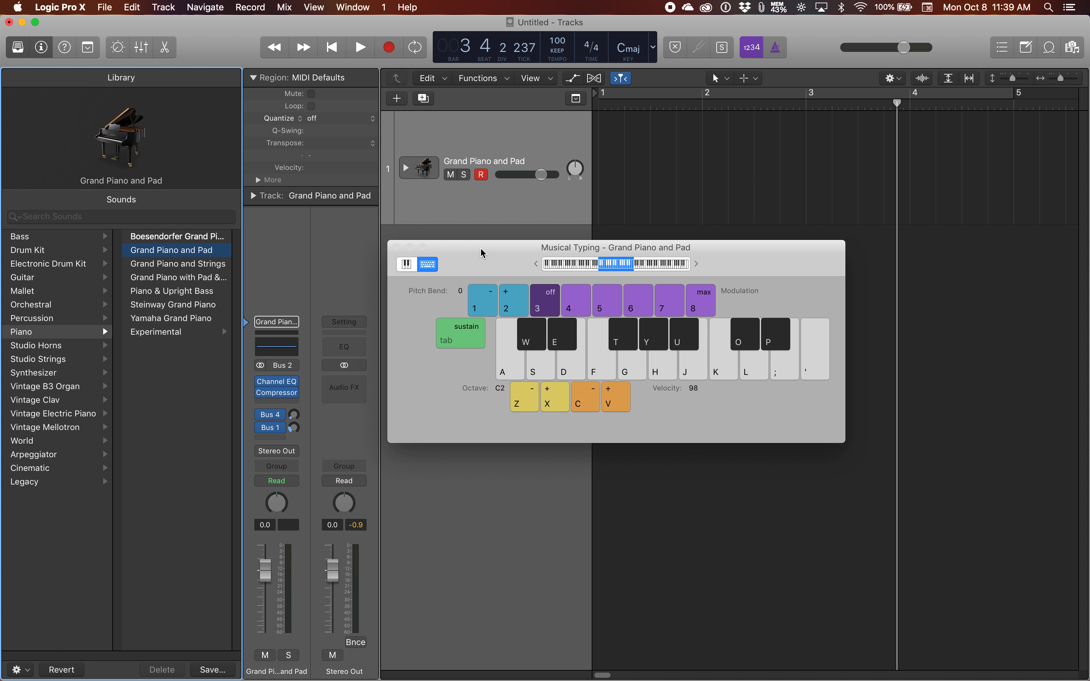
mouse_move(482, 252)
left_mouse_down()
mouse_move(513, 231)
mouse_move(574, 279)
mouse_move(469, 284)
mouse_move(472, 272)
left_mouse_up()
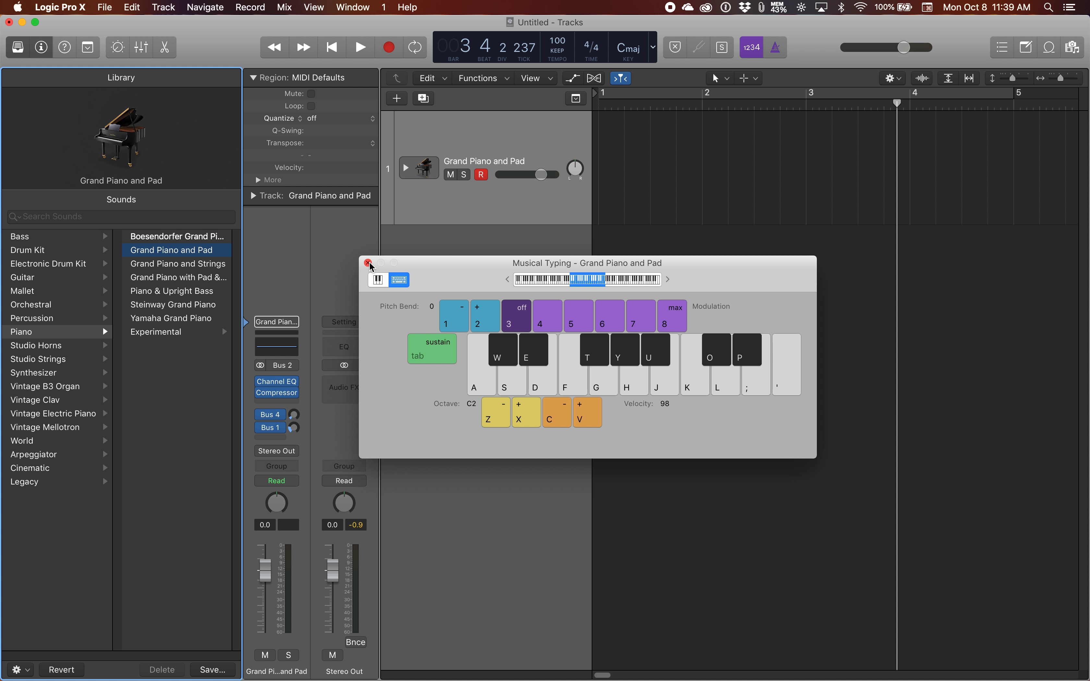
mouse_move(491, 270)
left_mouse_down()
mouse_move(473, 288)
mouse_move(509, 254)
mouse_move(493, 286)
left_mouse_up()
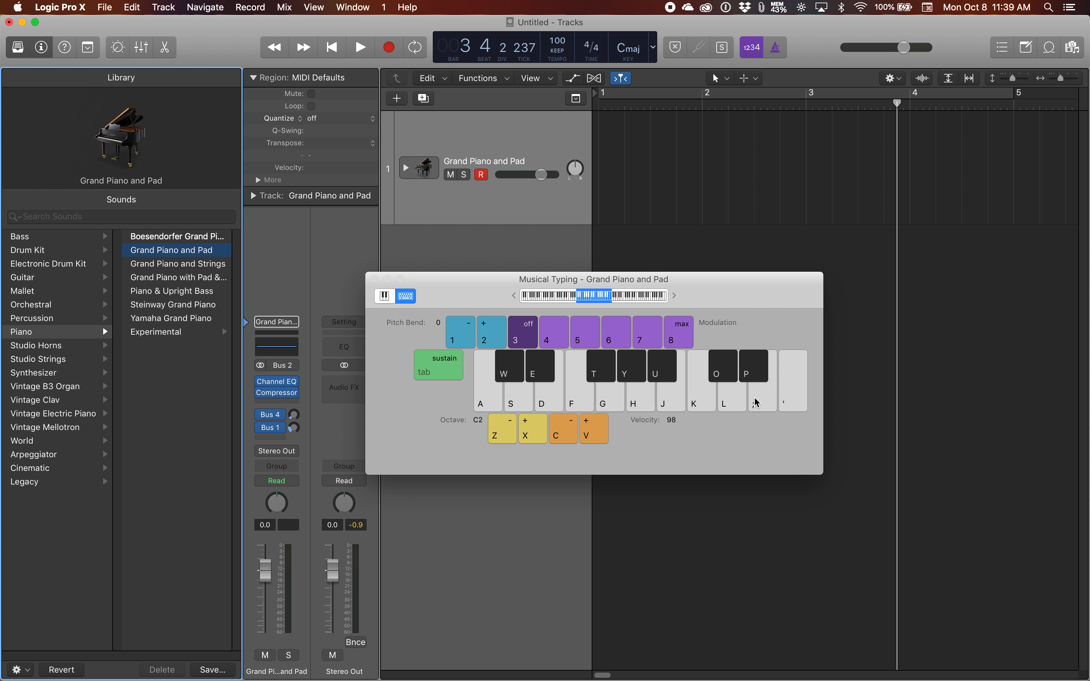
left_click(474, 382)
key("a")
key("e")
key("d")
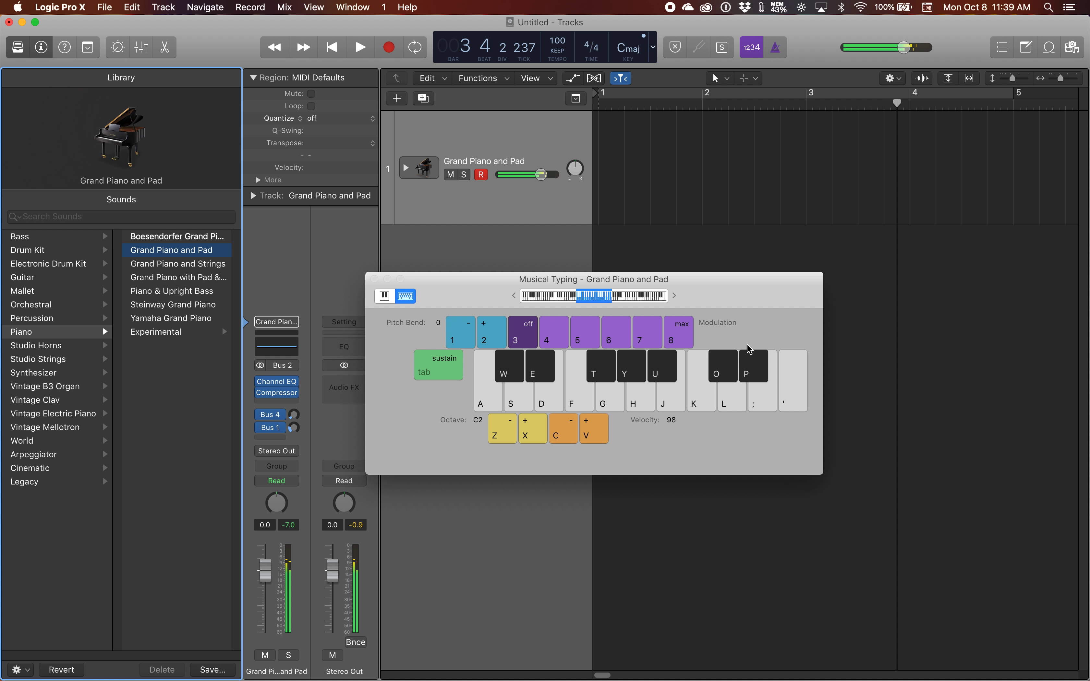
key("a")
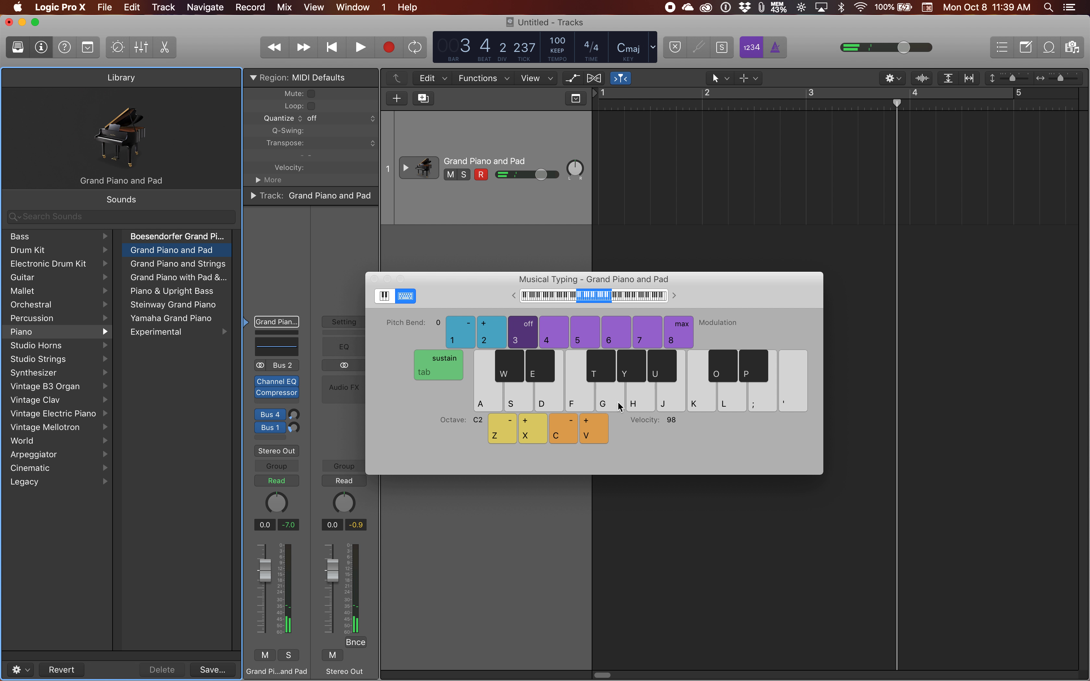
Close Musical Typing, reopen it from the Window menu, and place it mid-screen.
left_click(374, 279)
left_click(351, 7)
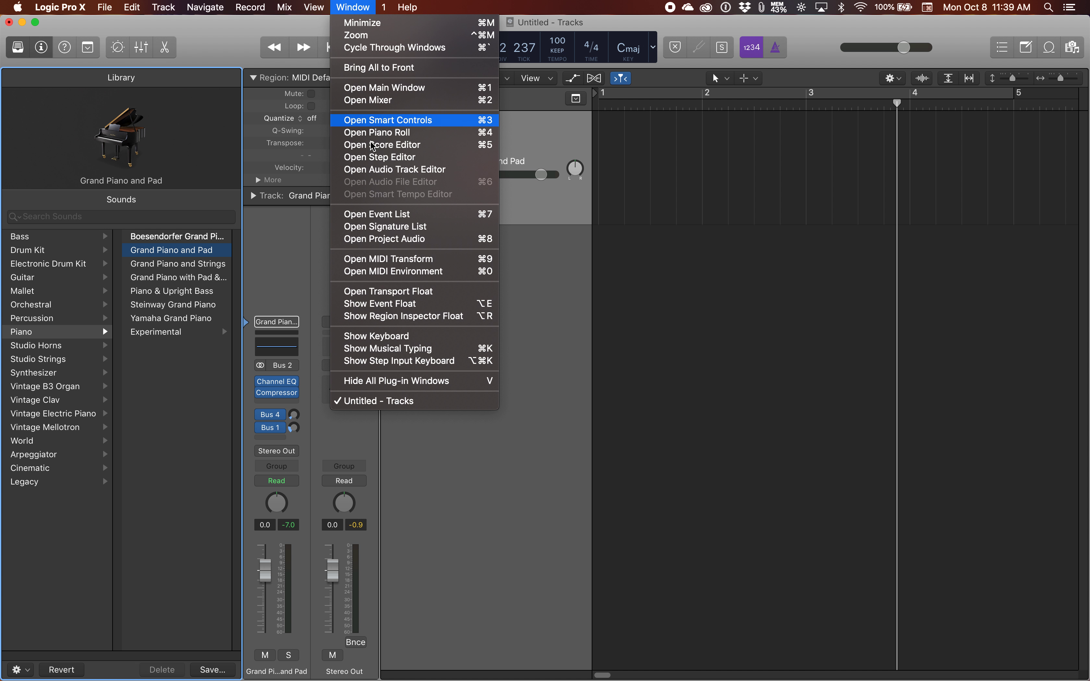
left_click(391, 349)
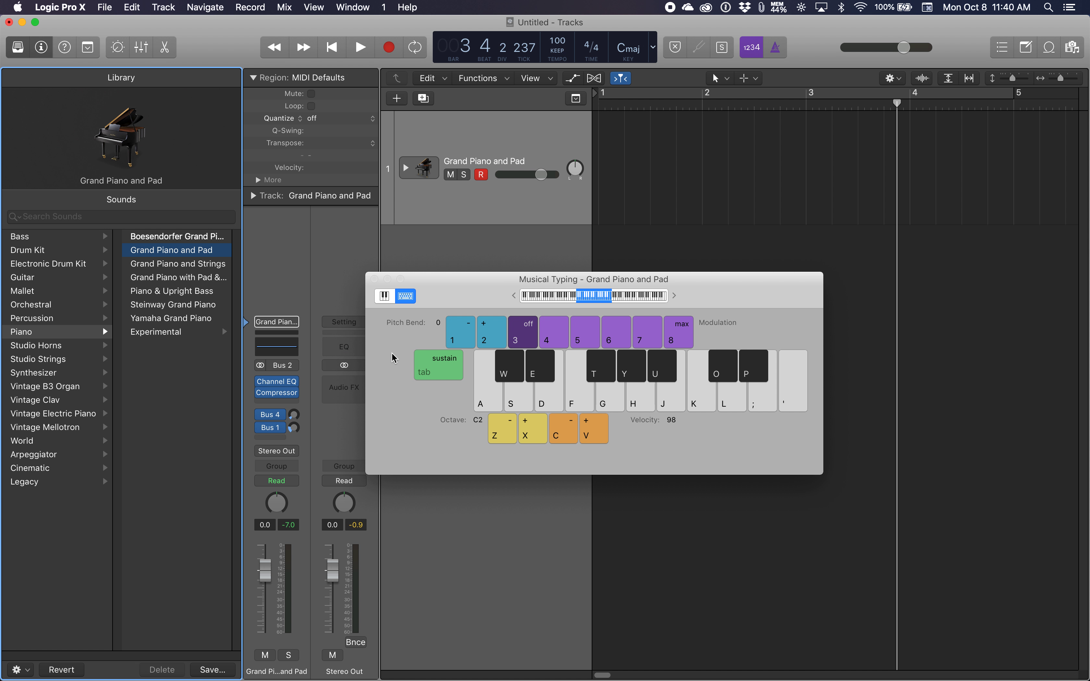
left_click_drag(459, 296, 418, 278)
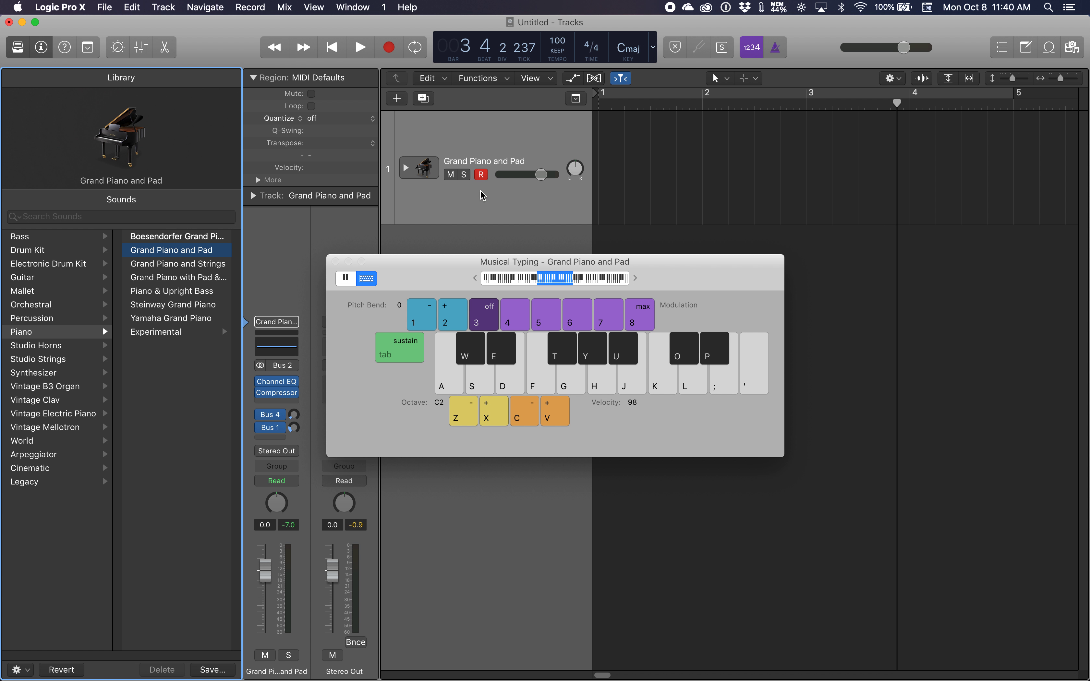
left_click_drag(458, 271, 475, 246)
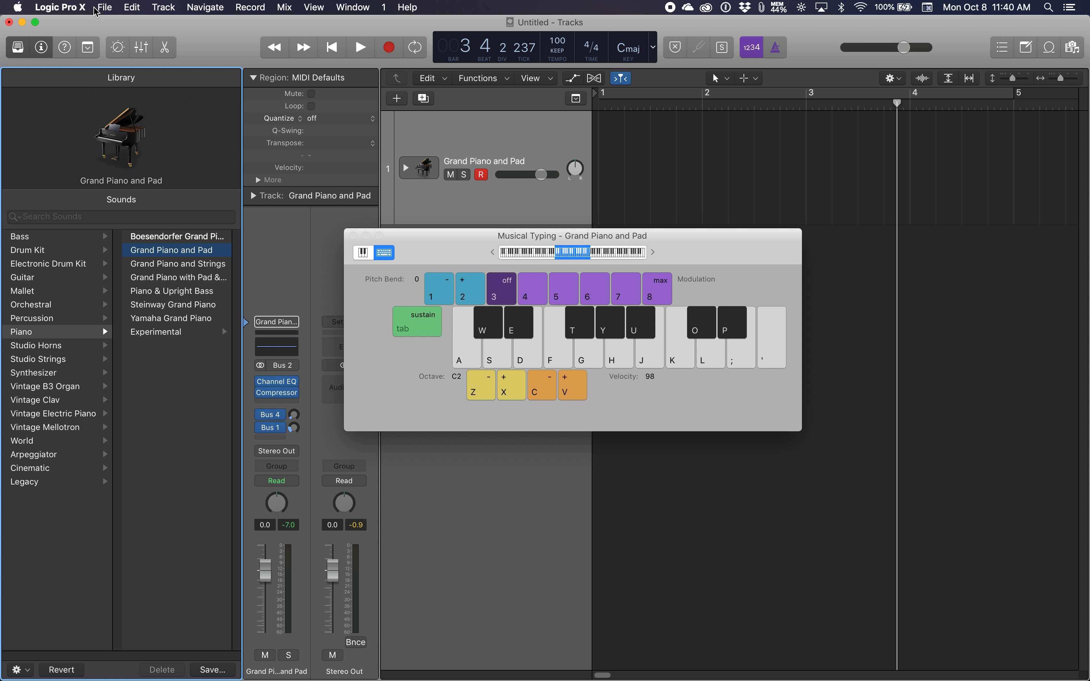
Save the project to the Desktop as the user's name plus '_Soundtrack Project', including the movie file.
left_click(104, 7)
left_click(115, 106)
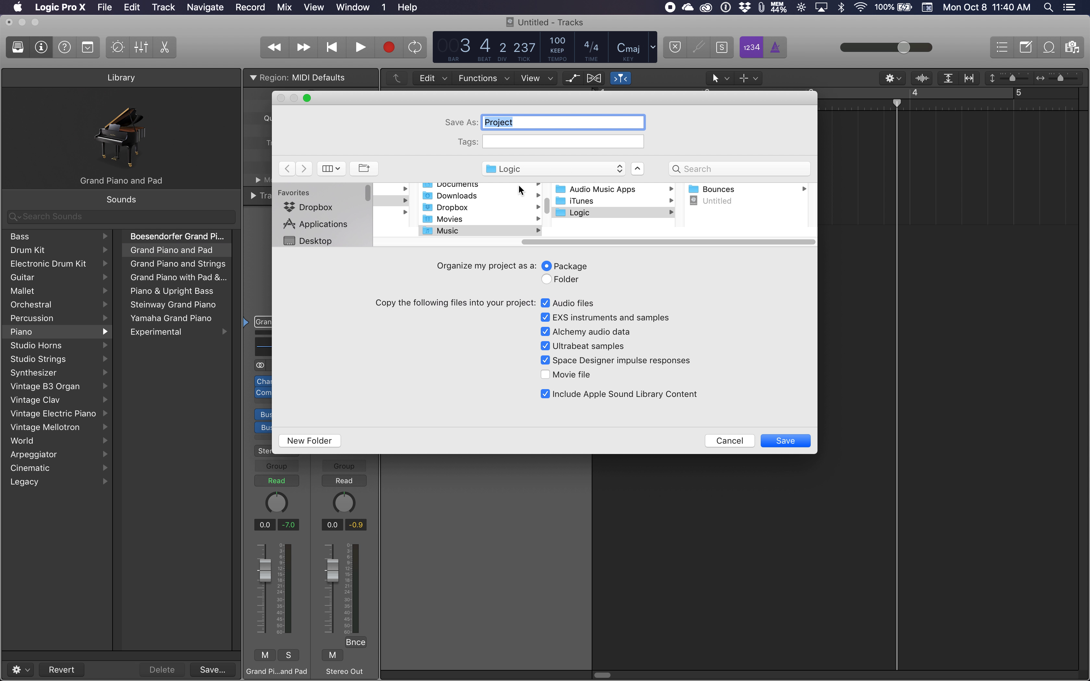
key("super+d")
type("So")
key("BackSpace")
type("ku")
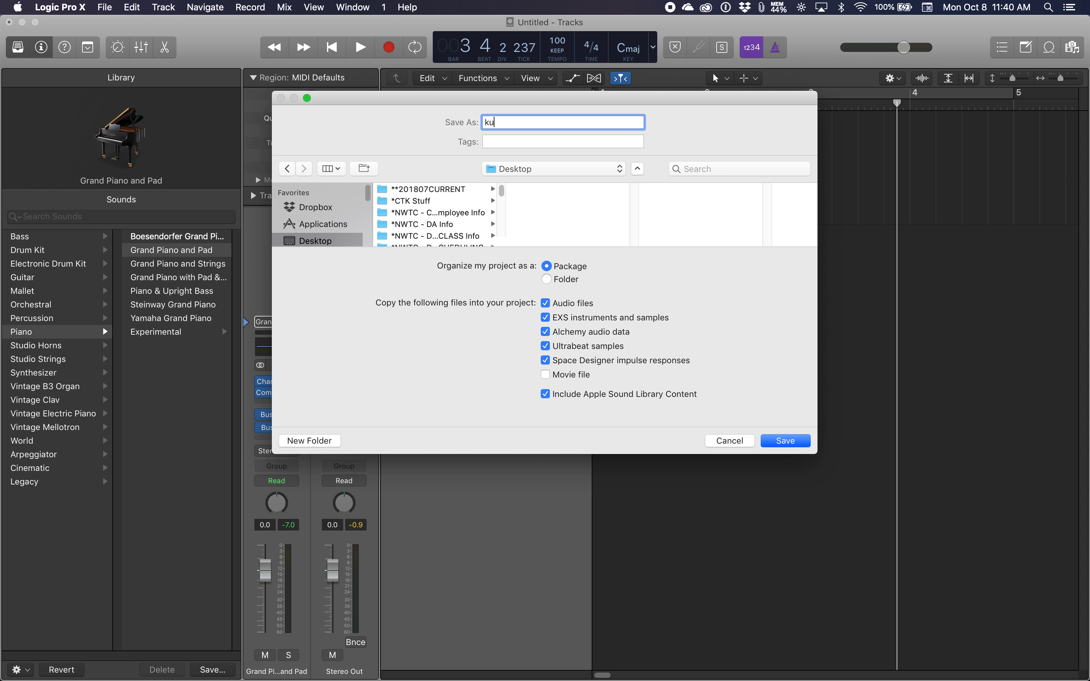
type("bornChris_Soundtrack Project")
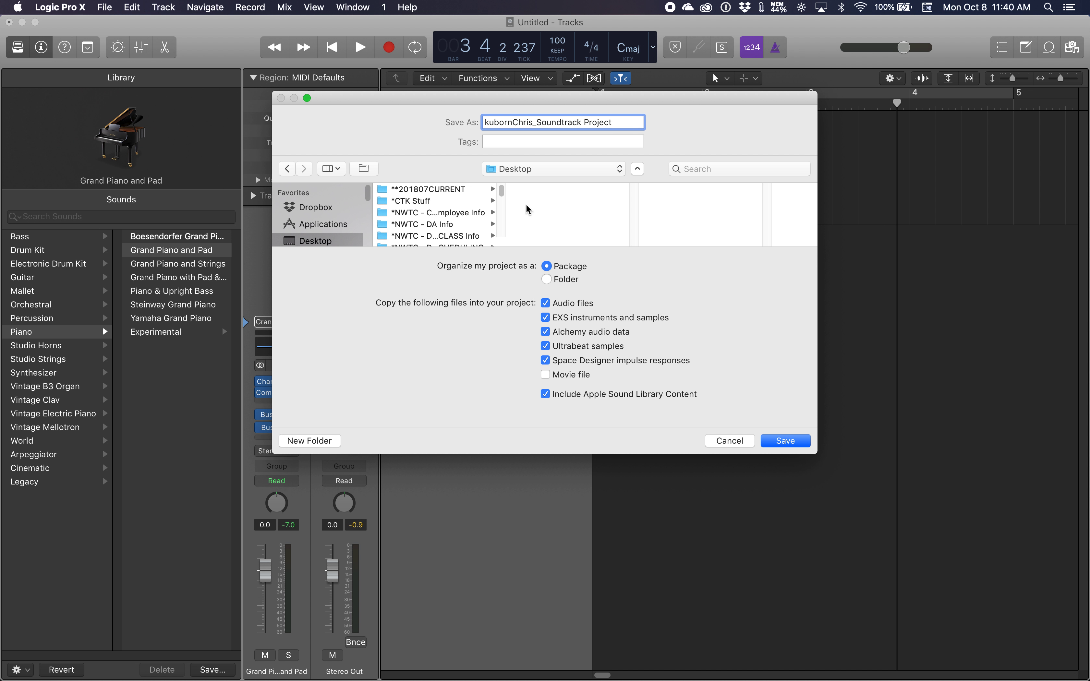
left_click(545, 376)
left_click(786, 441)
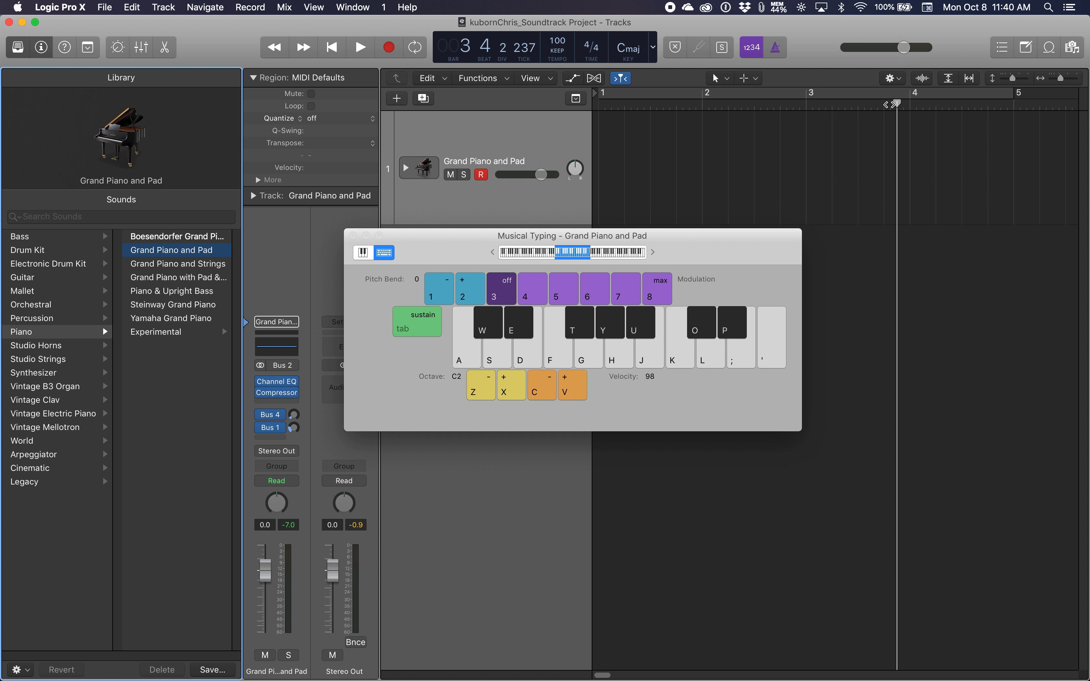
Search the Loop Browser for 'pa' and preview the Atmosphere, Cali Swag Droning, and Closing Credits pads.
left_click(1048, 49)
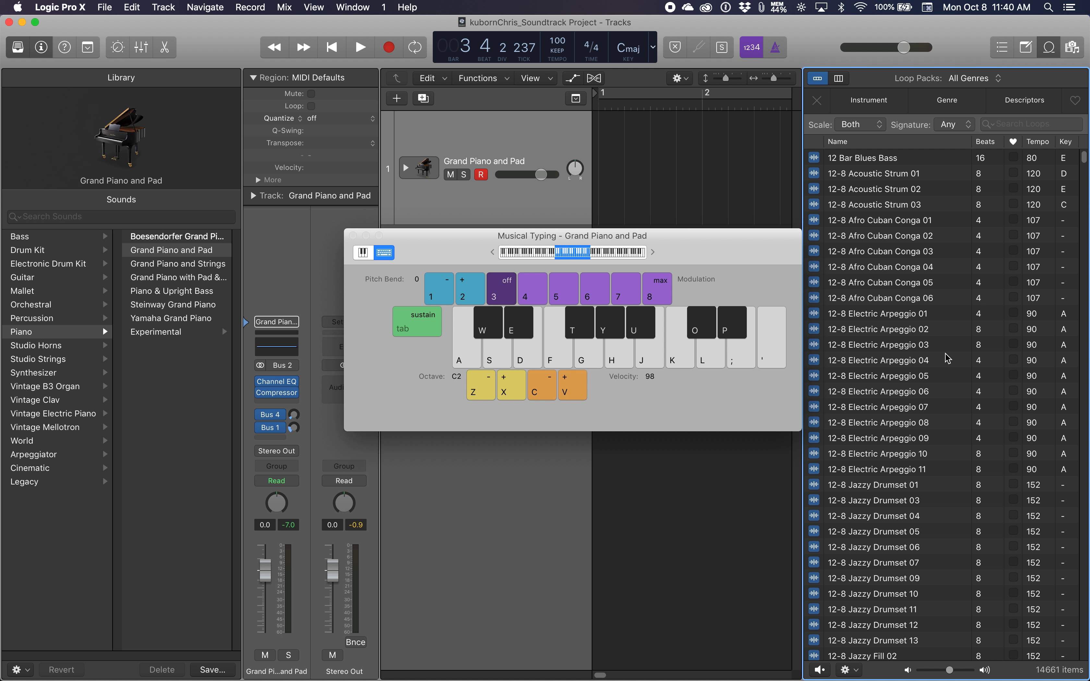
left_click(1002, 125)
type("pad")
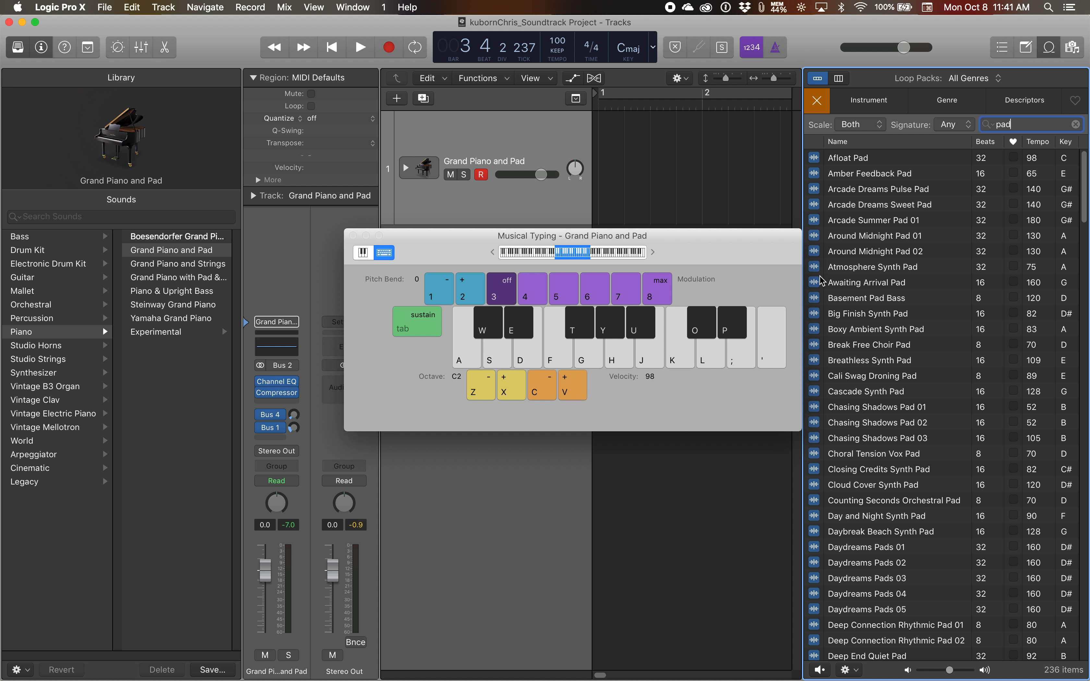
left_click(813, 267)
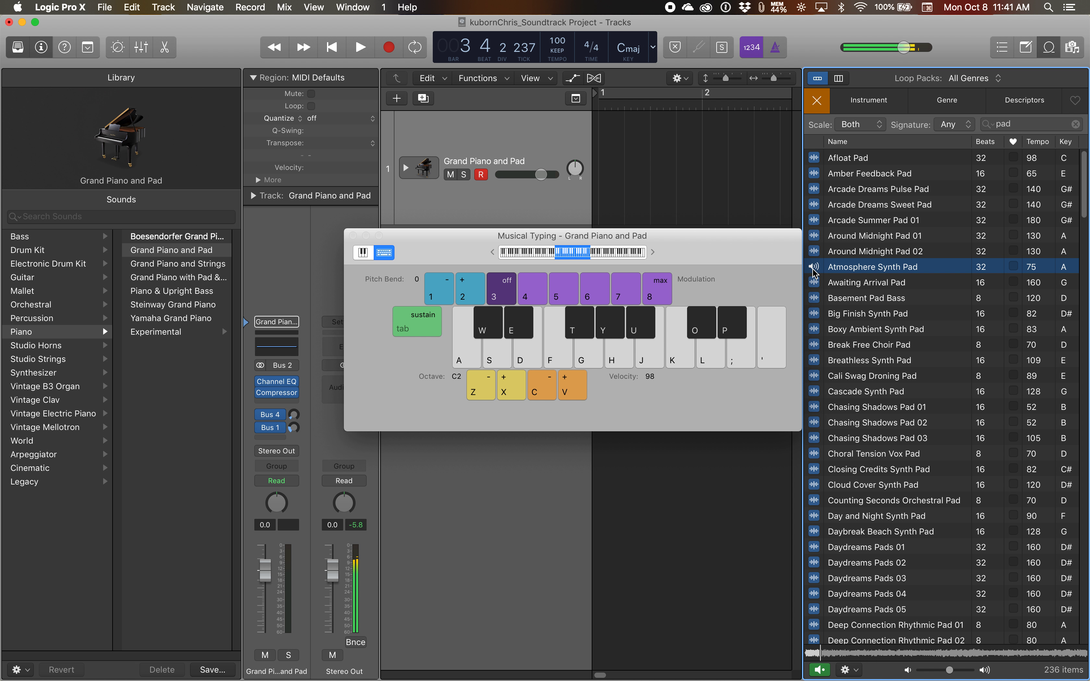
left_click(813, 267)
left_click(815, 377)
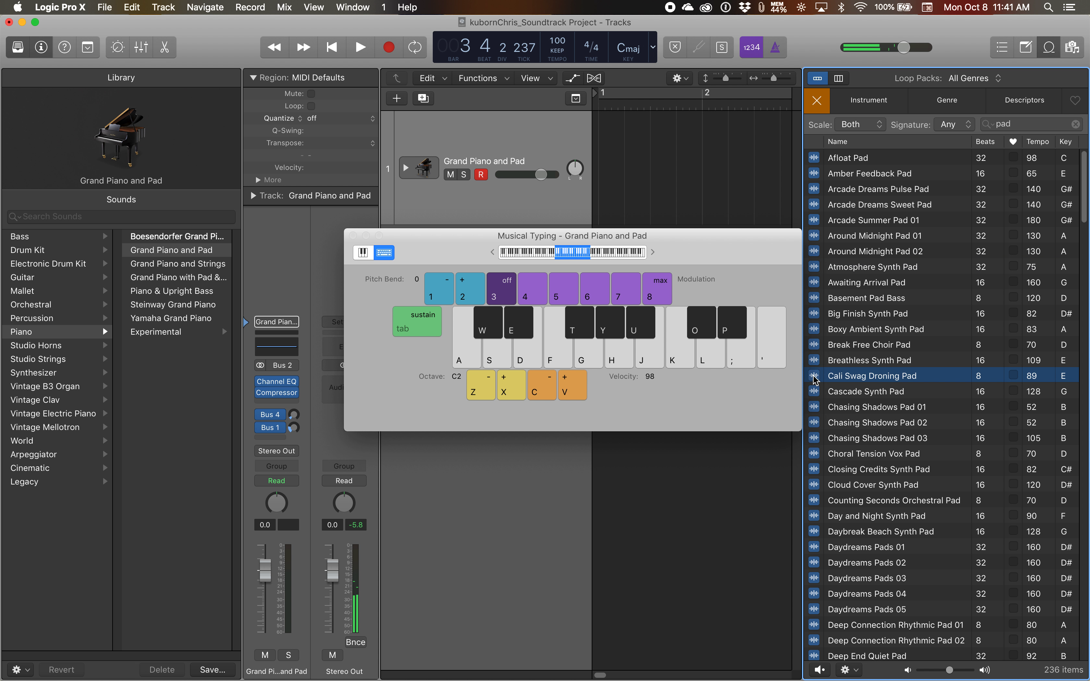
left_click(815, 376)
left_click(814, 470)
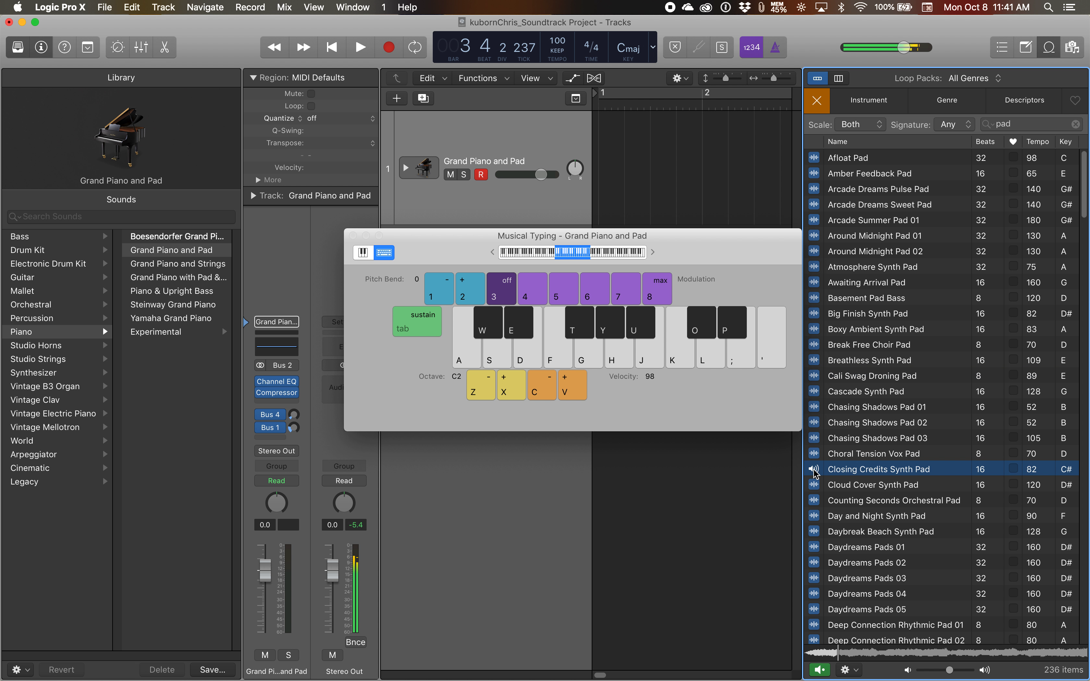
left_click(814, 469)
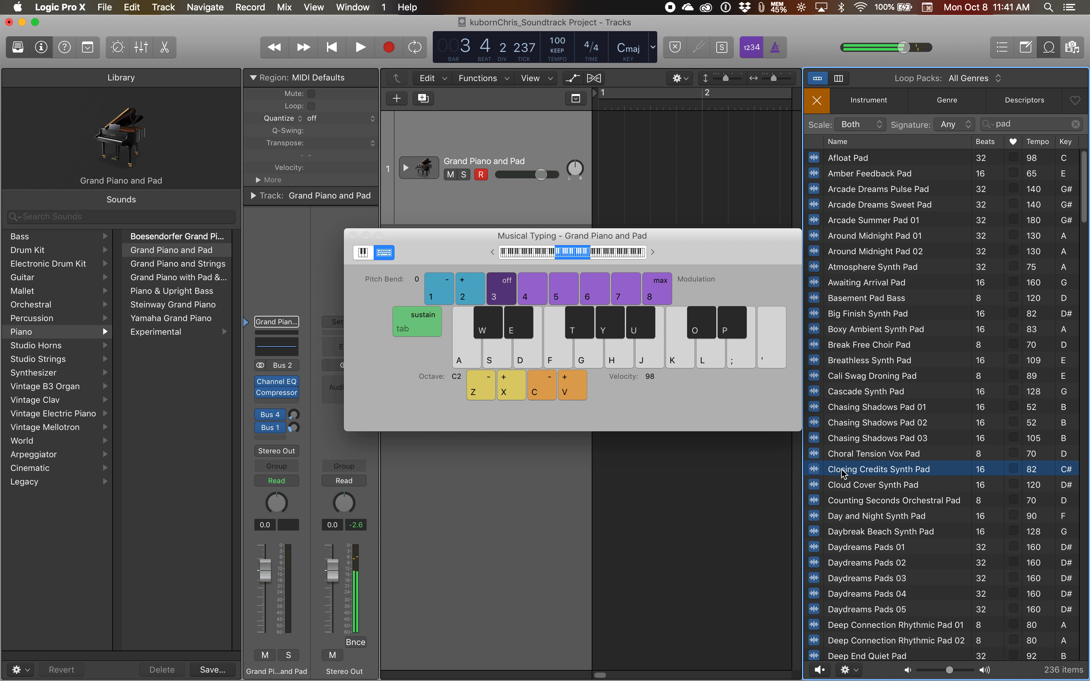
Preview the Endless Streets Wobble Pad, Euro Comfort Pad 01, and Gray Day Horn Pad 03 loops.
scroll(851, 536, "down", 5)
scroll(851, 536, "down", 5)
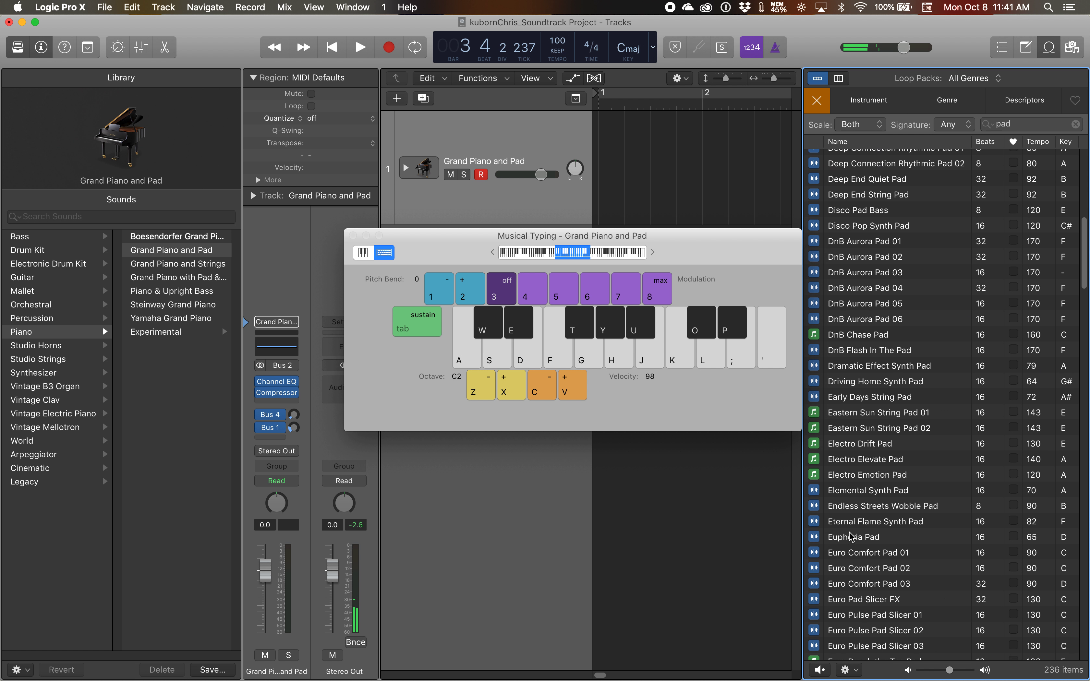
left_click(814, 486)
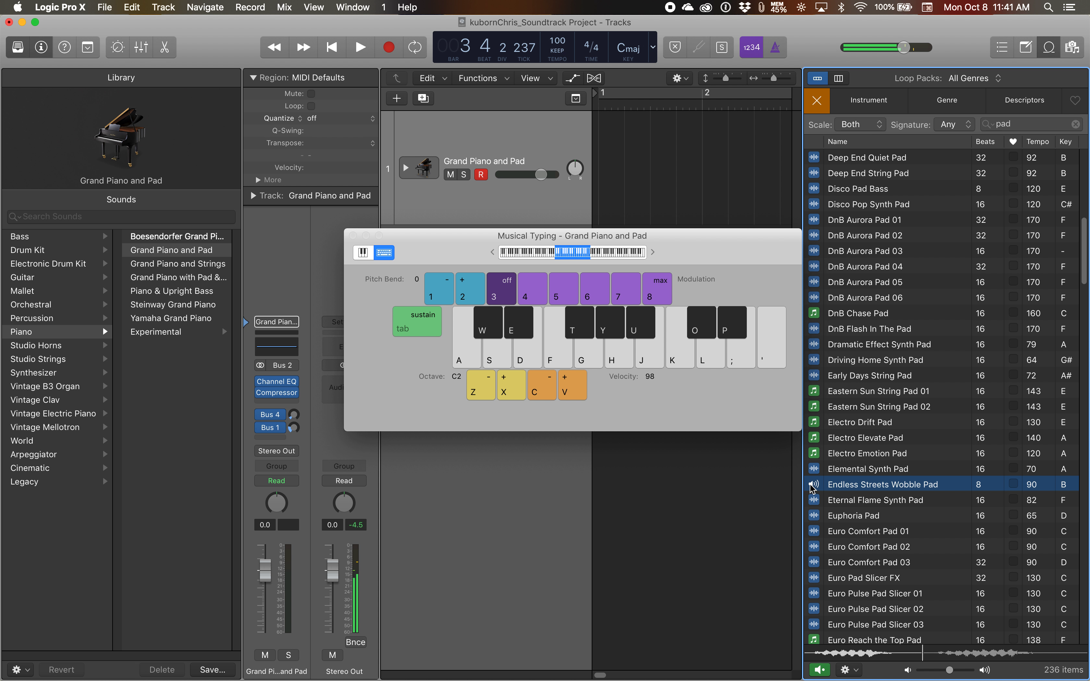
left_click(810, 485)
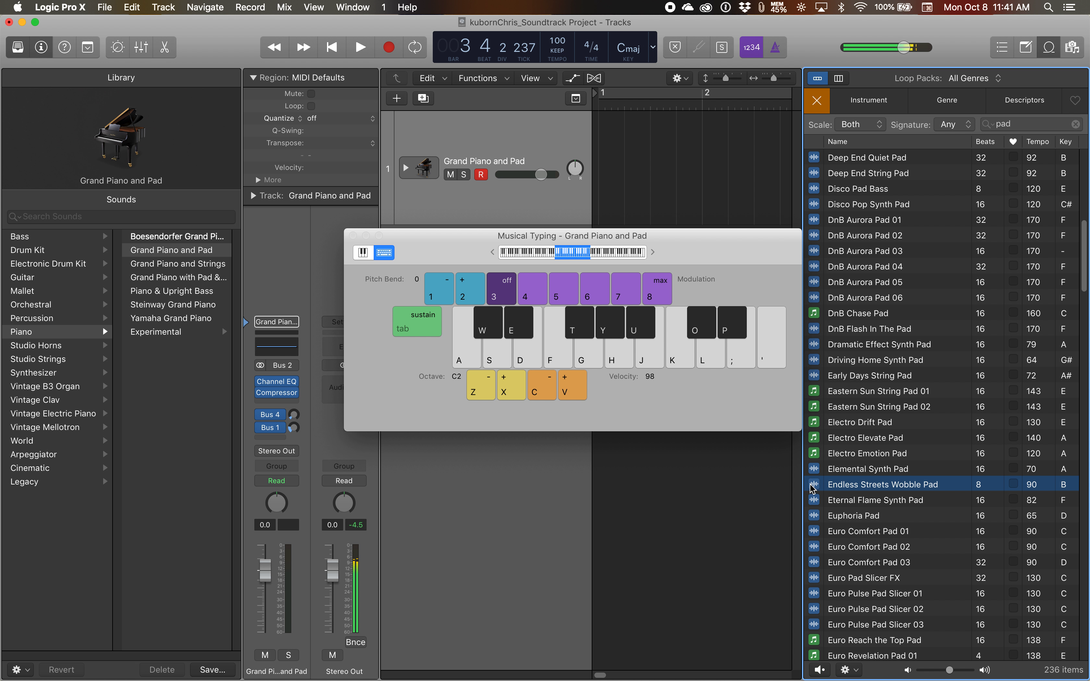
left_click(814, 531)
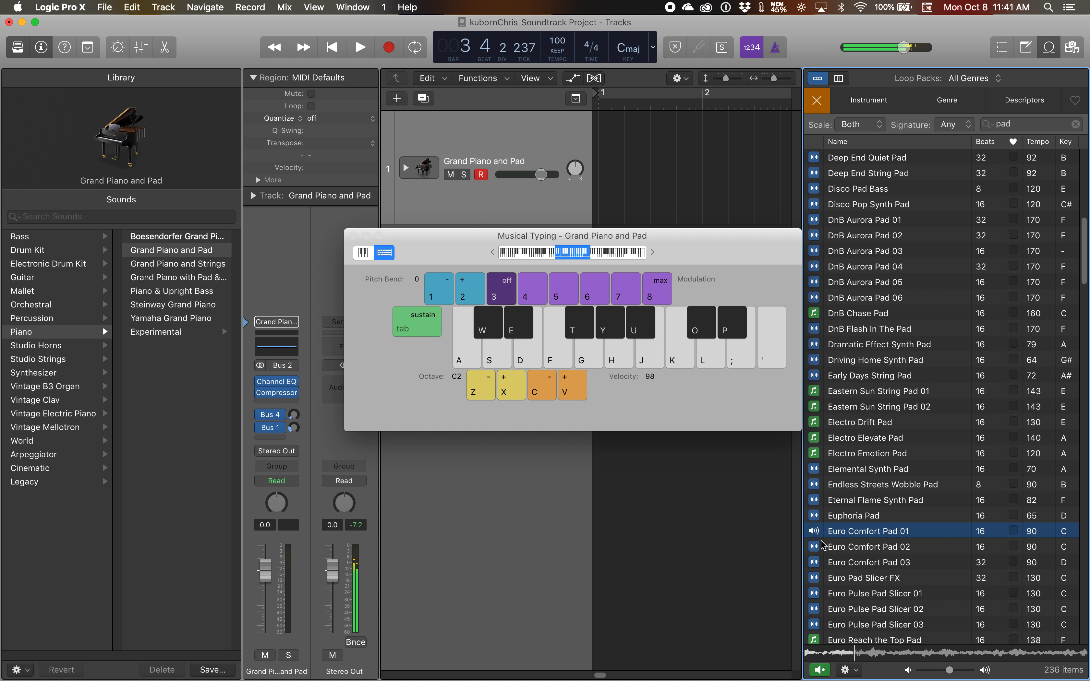
left_click(814, 533)
scroll(857, 534, "down", 10)
scroll(857, 533, "down", 15)
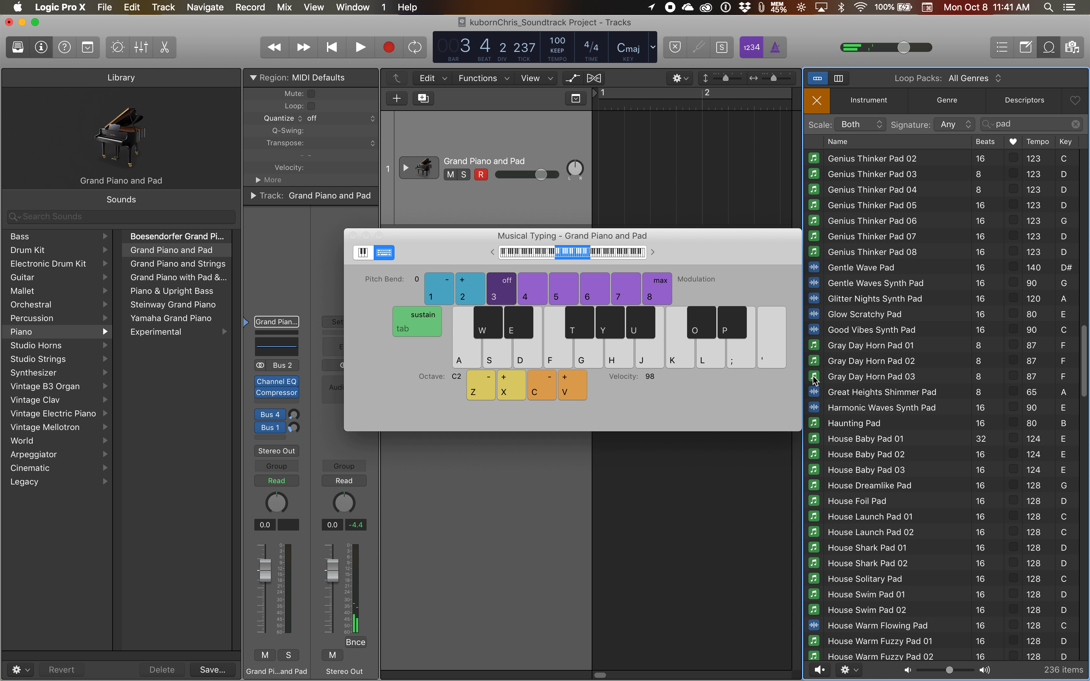
left_click(815, 380)
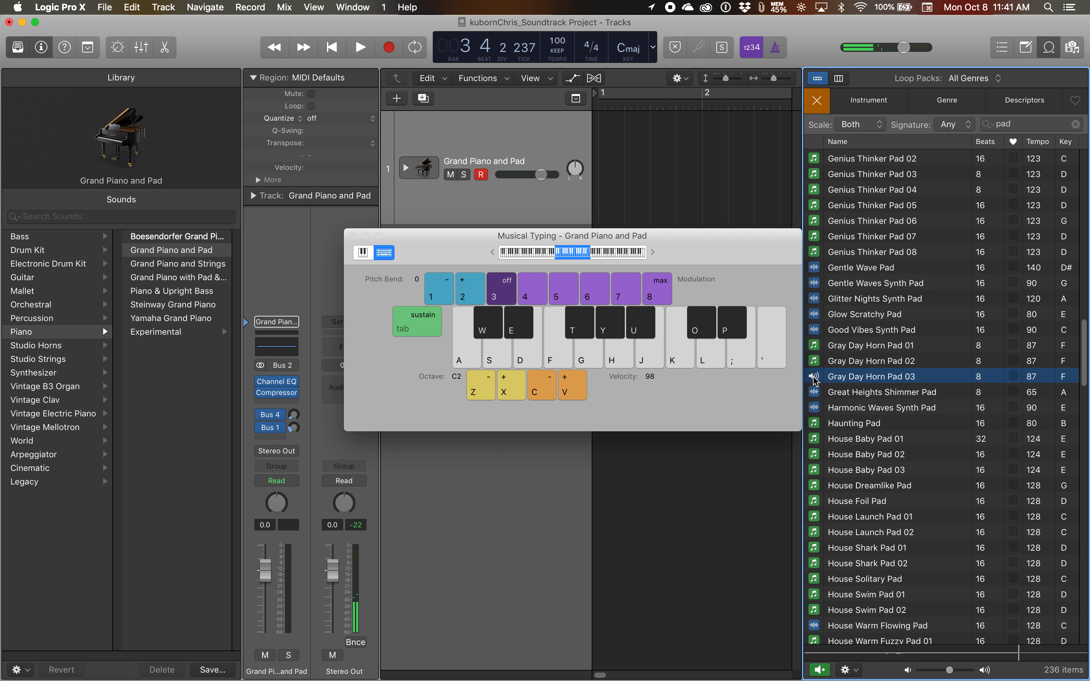
left_click(814, 379)
left_click_drag(704, 241, 475, 388)
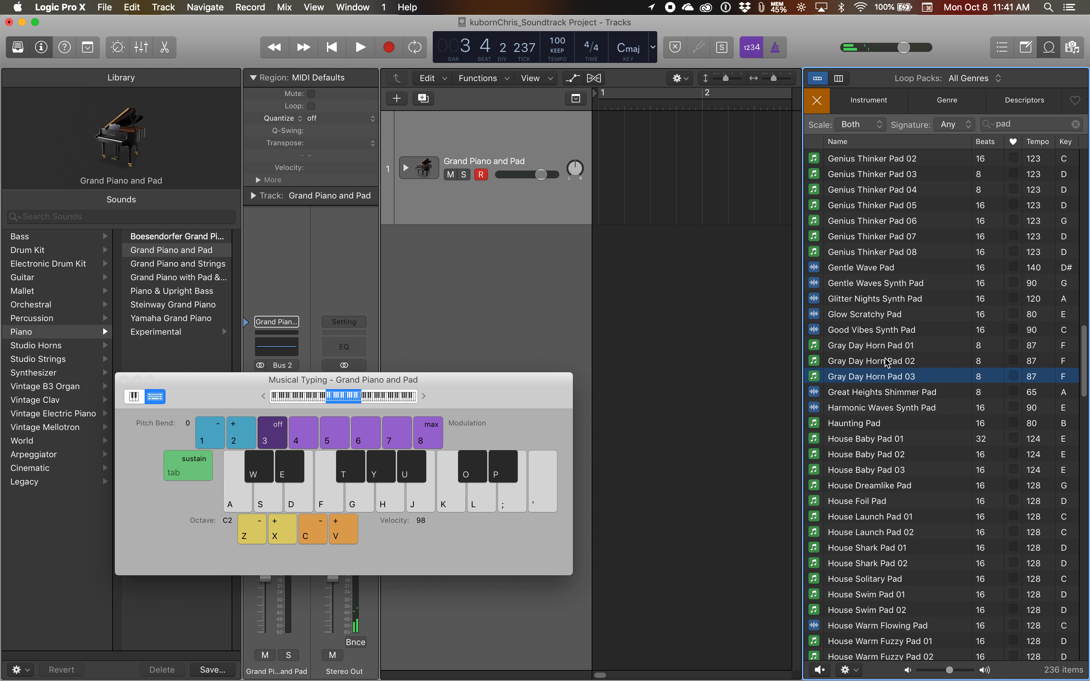
Audition Late Shift and Late Night Synth Pad, then drag Late Night Synth Pad into the Tracks area.
scroll(844, 568, "down", 5)
scroll(845, 568, "down", 8)
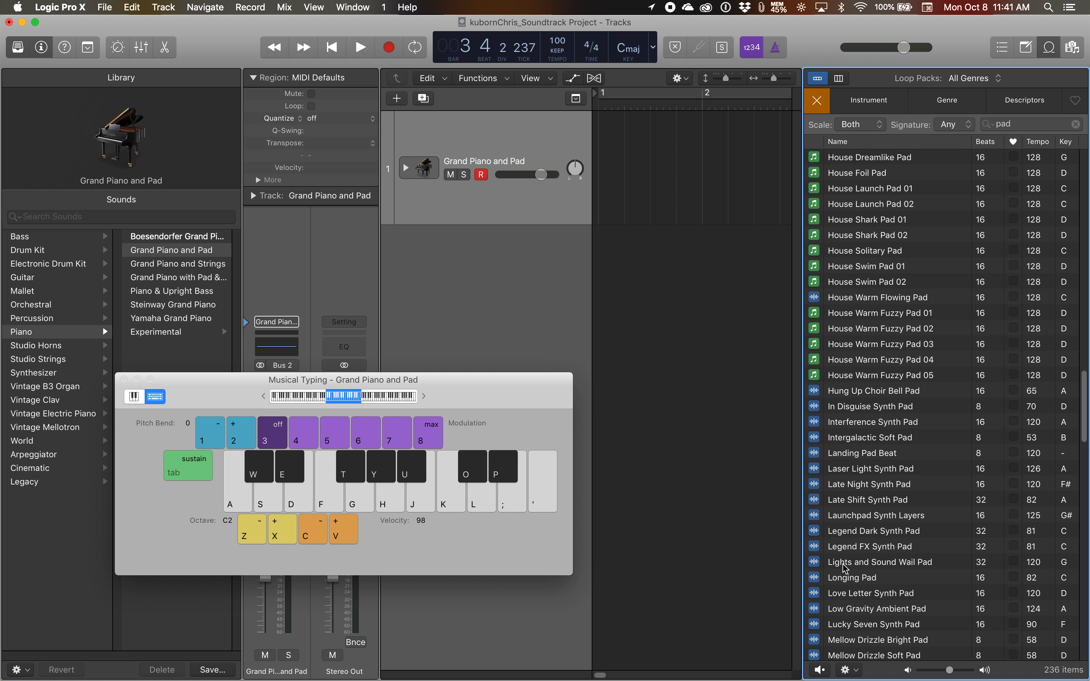
left_click(811, 389)
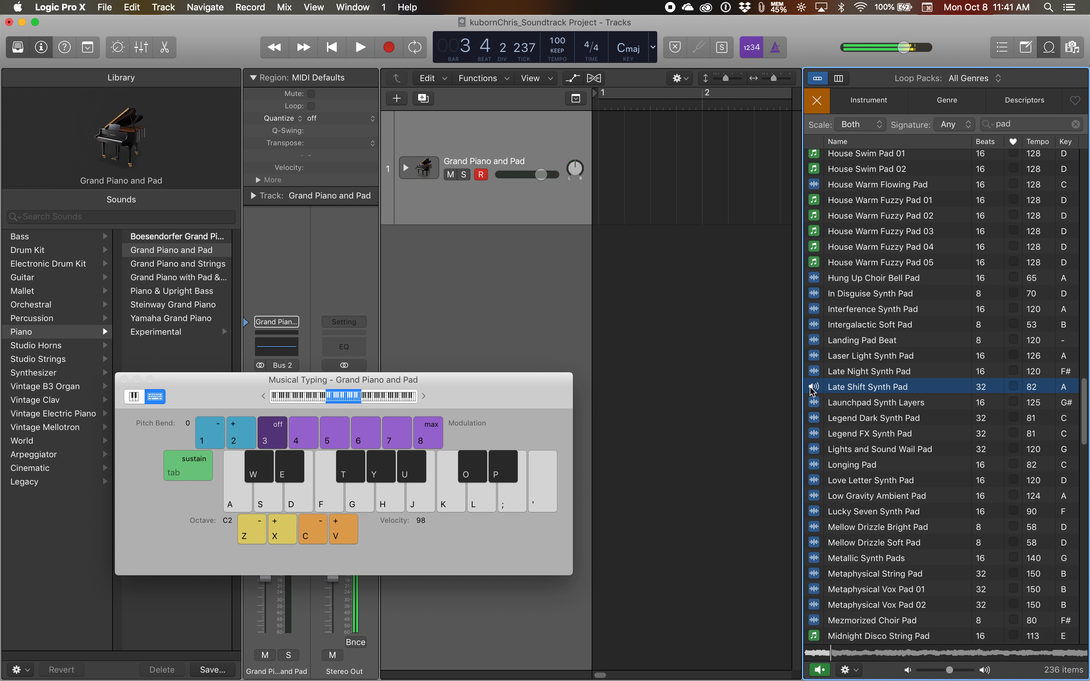
left_click(814, 373)
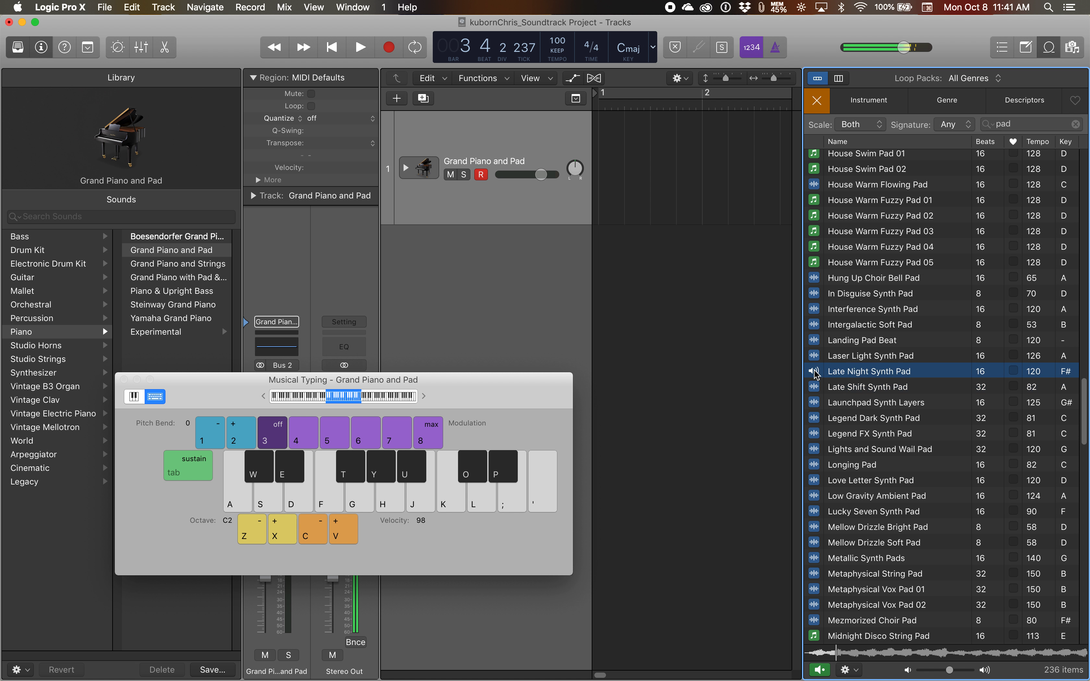
left_click_drag(815, 374, 664, 365)
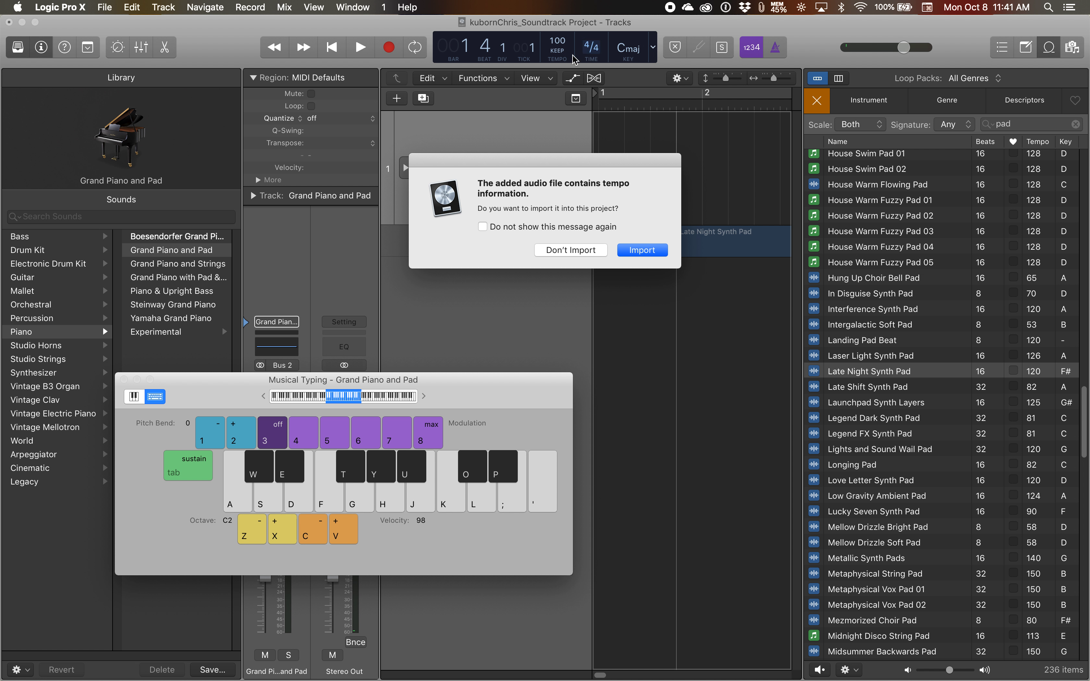
Import the loop's tempo, move the Late Night Synth Pad region to bar 1, and trim it to end at bar 3.
left_click(647, 251)
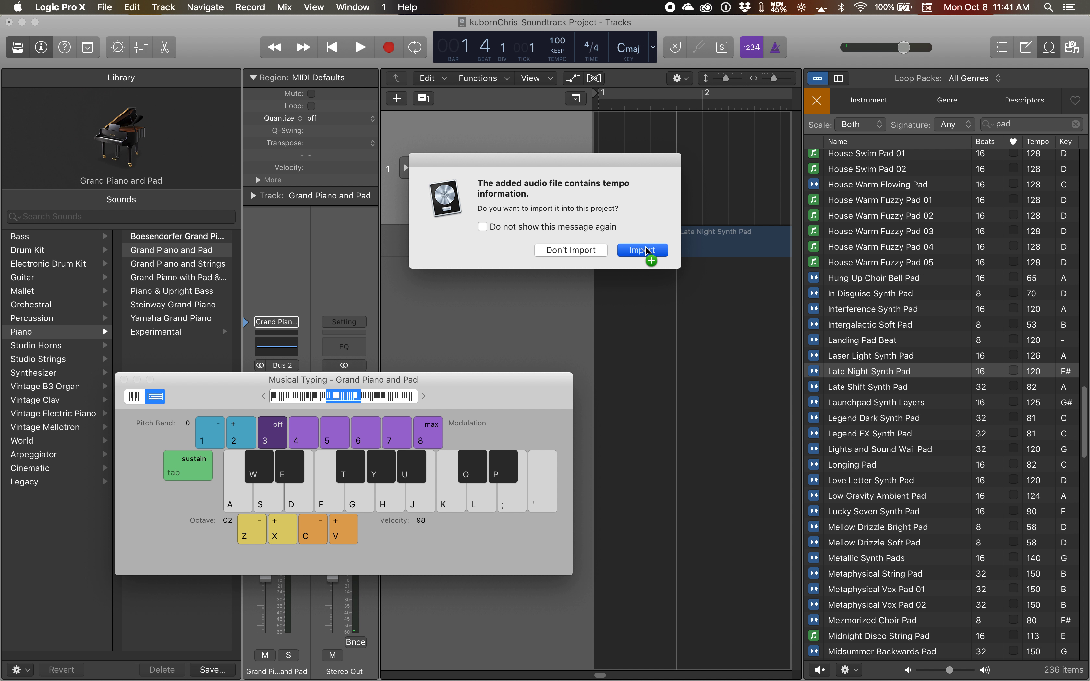
left_click(1049, 47)
left_click_drag(746, 232, 667, 233)
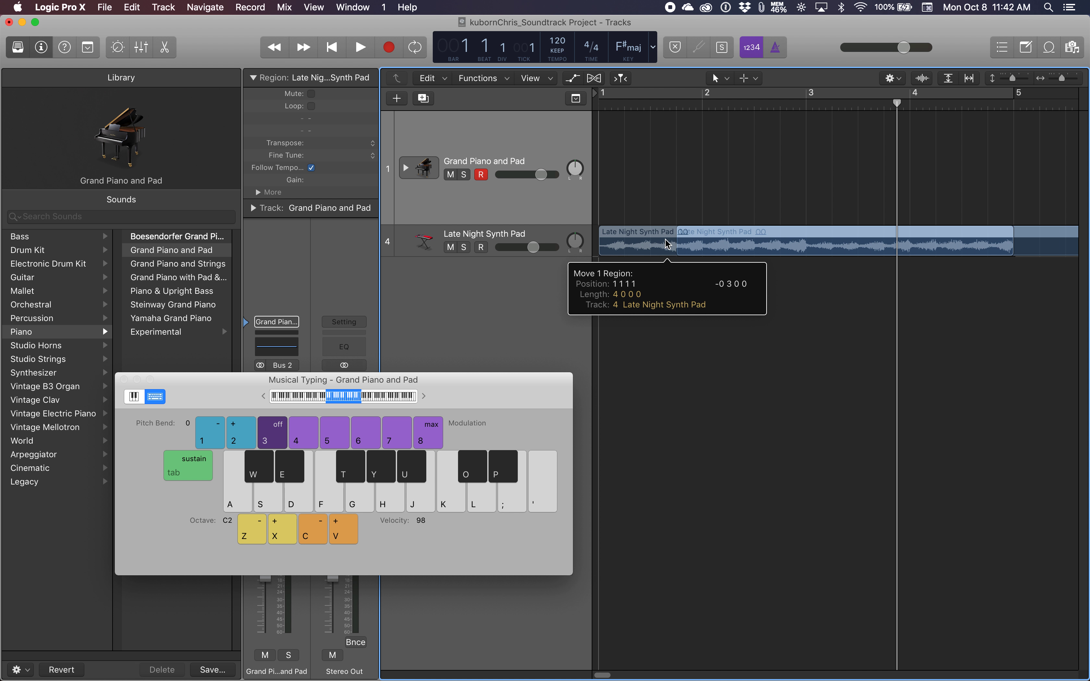
left_click_drag(1010, 251, 809, 263)
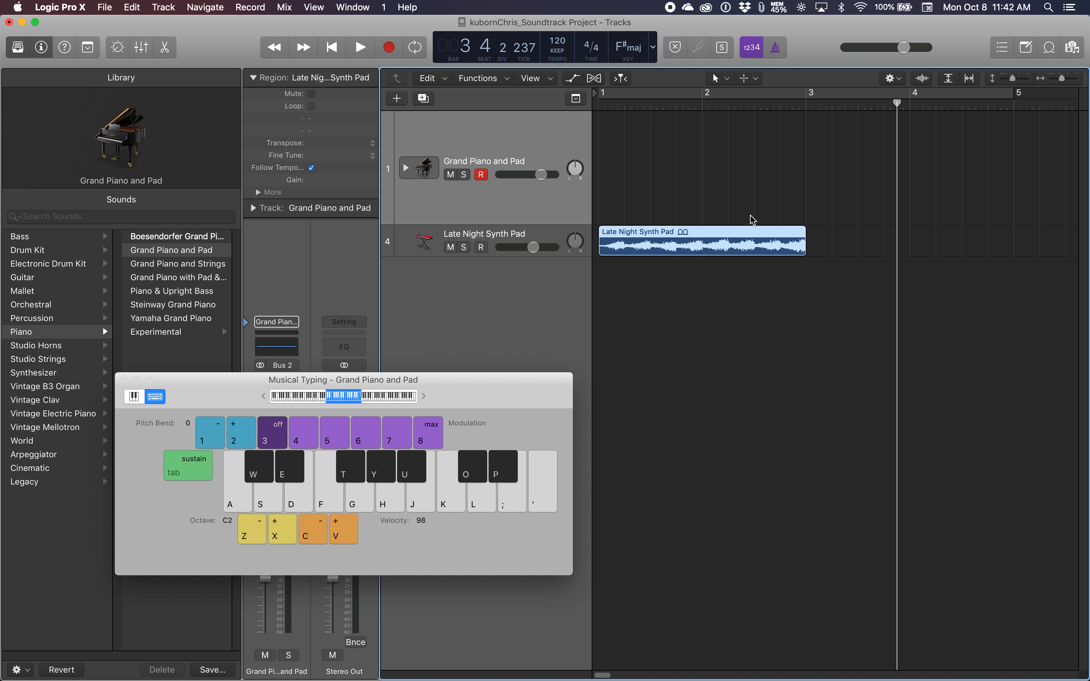
left_click_drag(850, 231, 805, 234)
Play the project from bar 1 to hear the pad, then stop playback.
key("Return")
key("space")
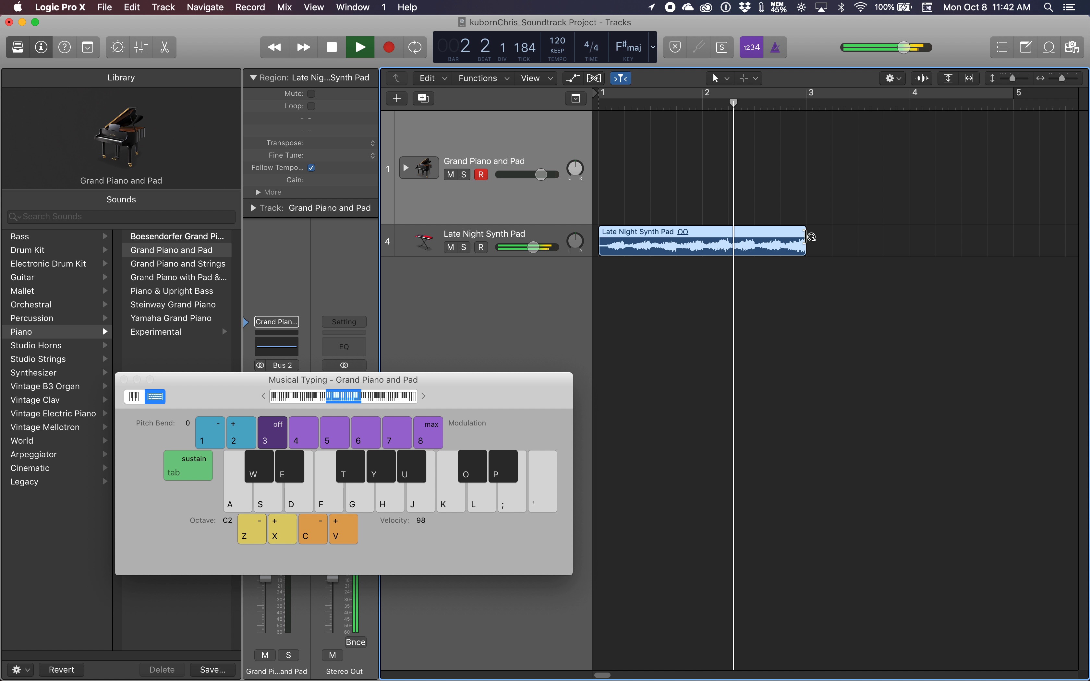
key("space")
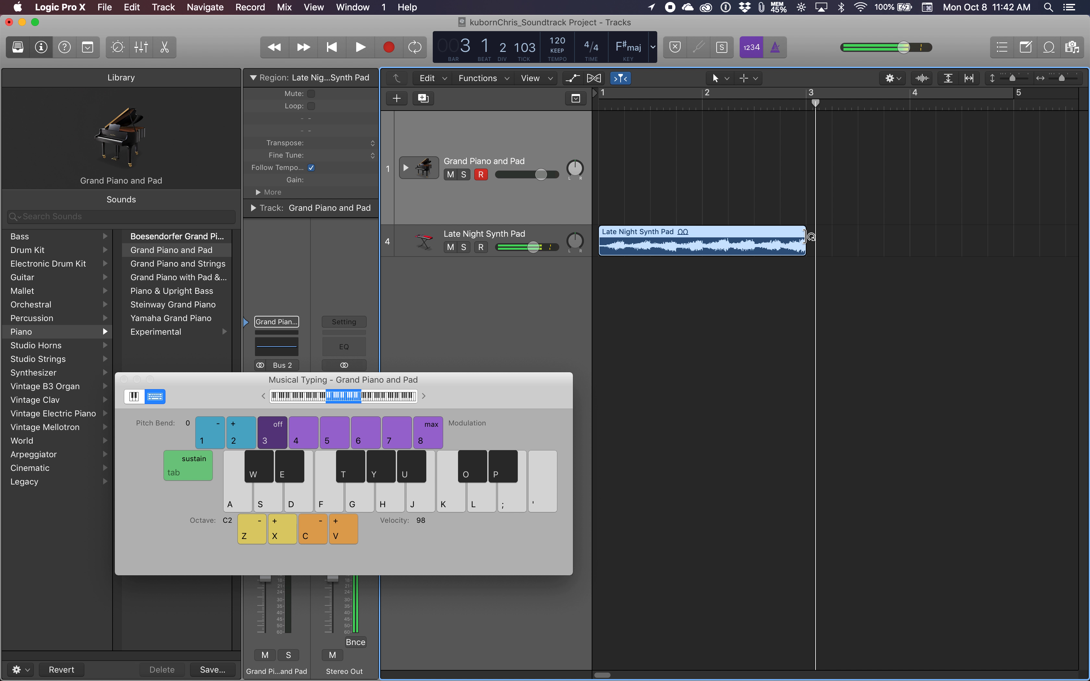
Loop the Late Night Synth Pad region out to bar 5, move the keyboard aside, and return to bar 1.
left_click_drag(804, 233, 1014, 236)
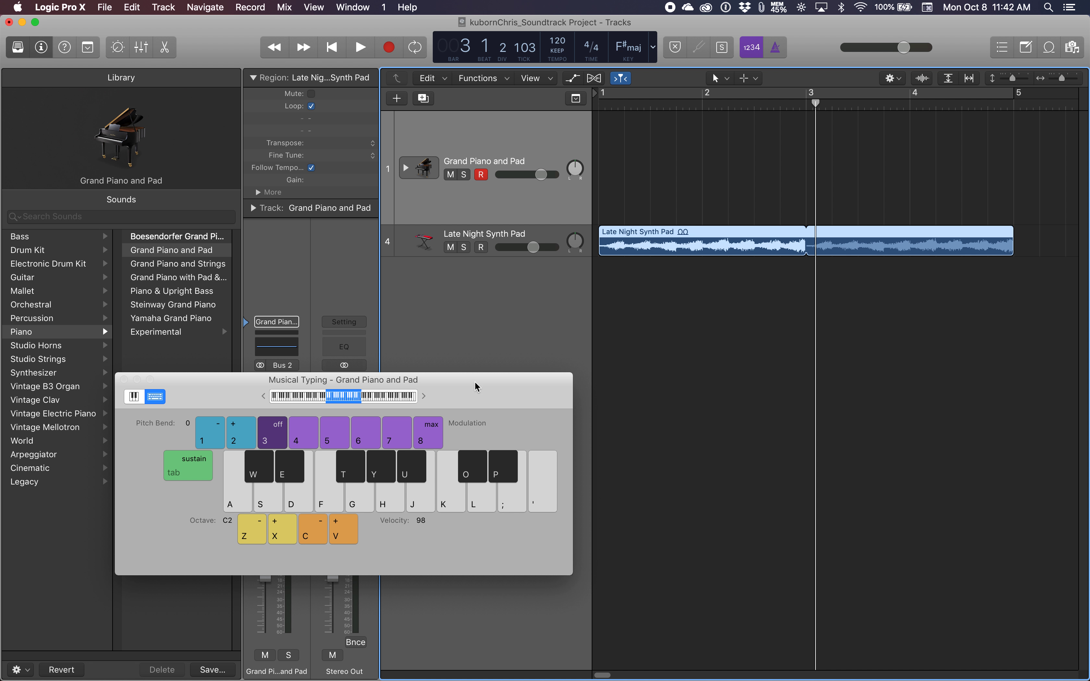
left_click_drag(477, 391, 540, 278)
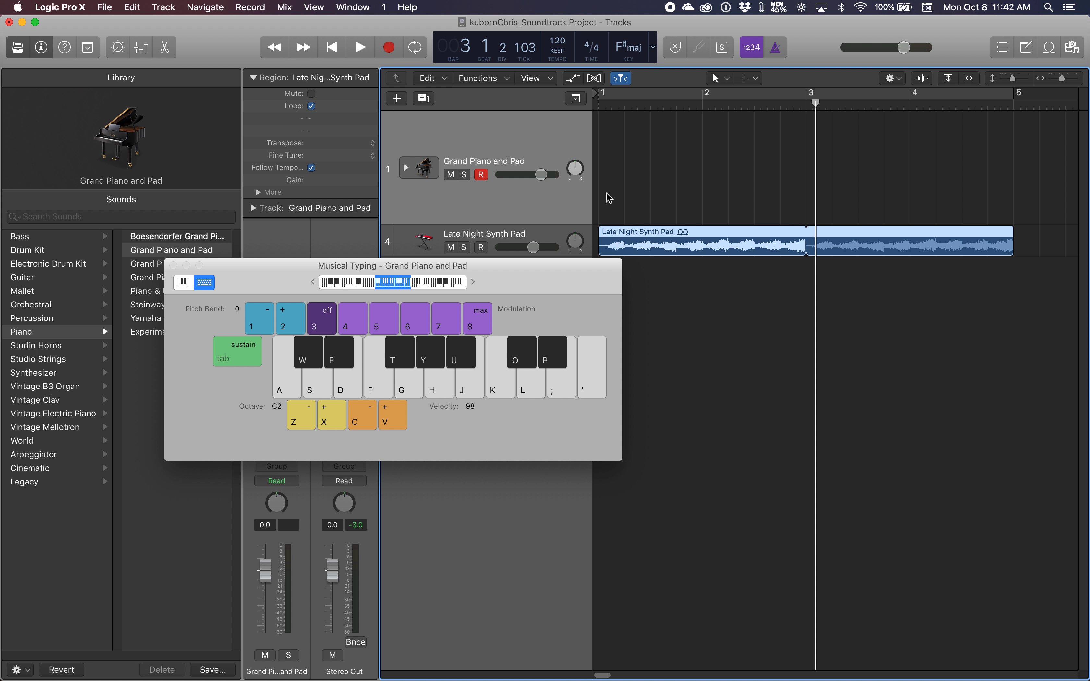
key("Return")
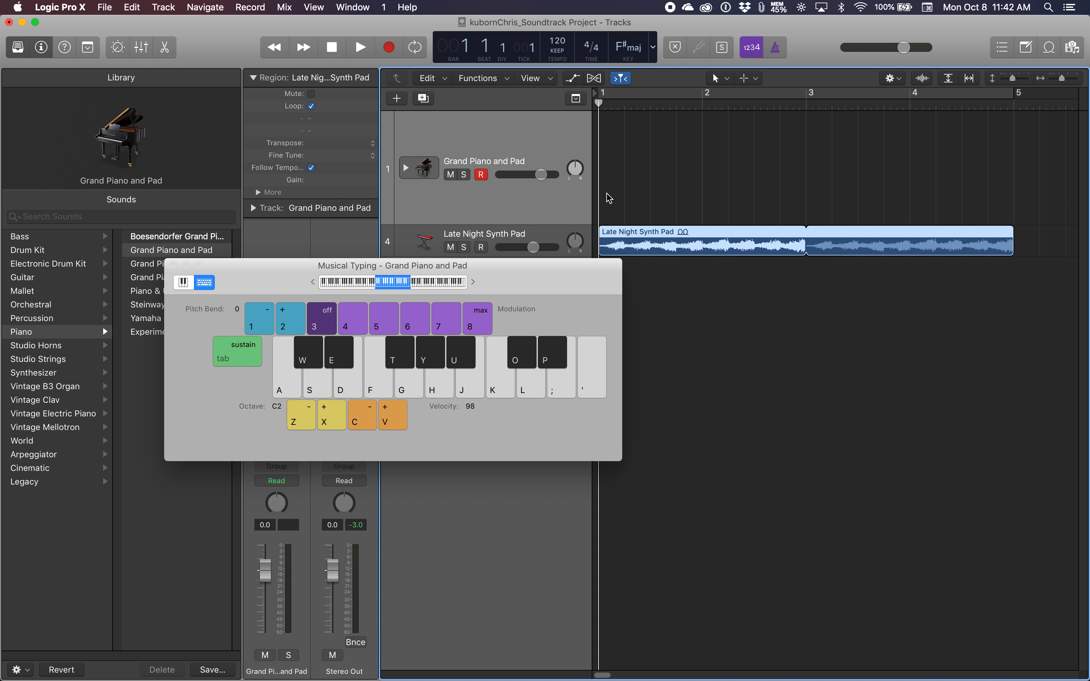
Switch the metronome click on.
left_click(783, 44)
left_click(783, 44)
left_click(782, 44)
Change the project key in the LCD from F♯ major to F major and play it back briefly.
left_click(652, 48)
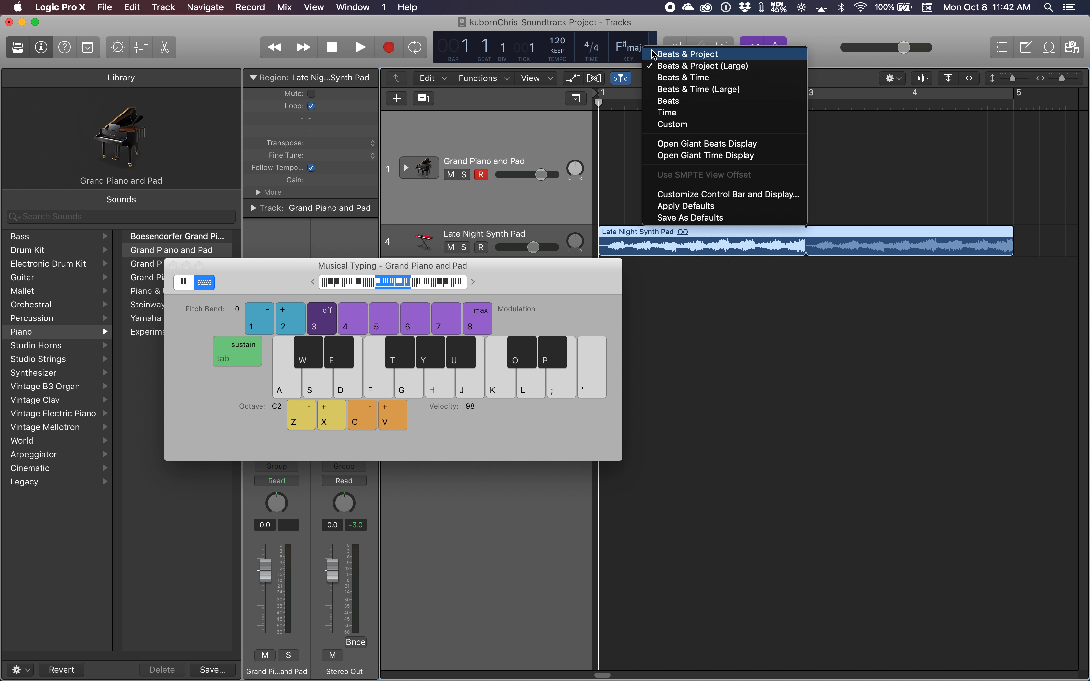
left_click(667, 28)
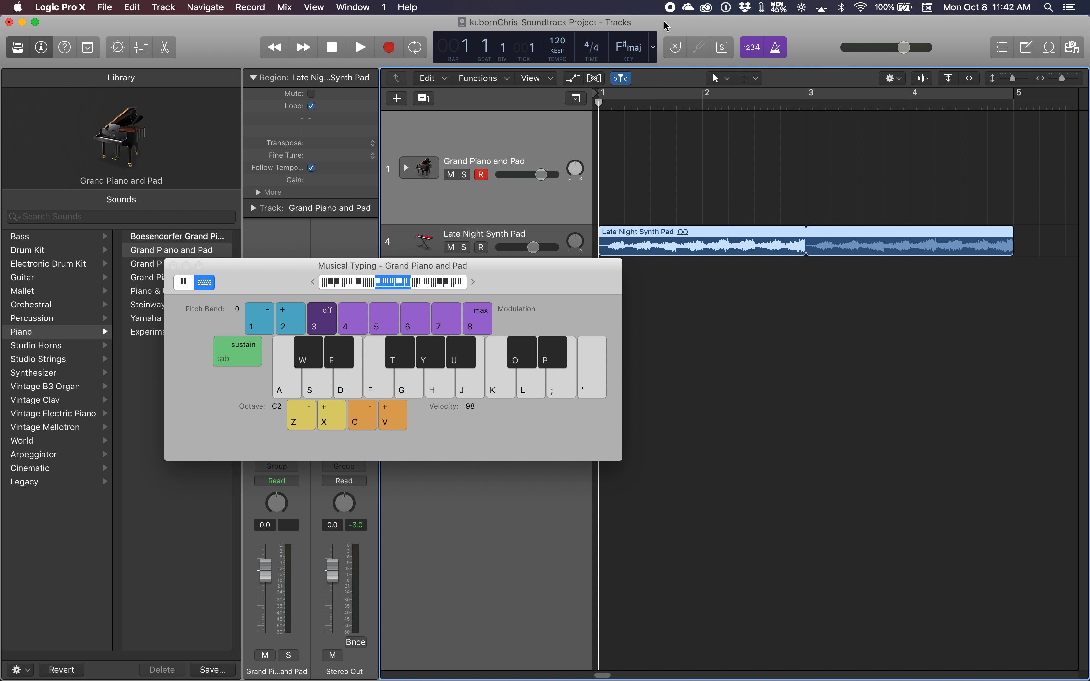
left_click(621, 45)
mouse_move(625, 7)
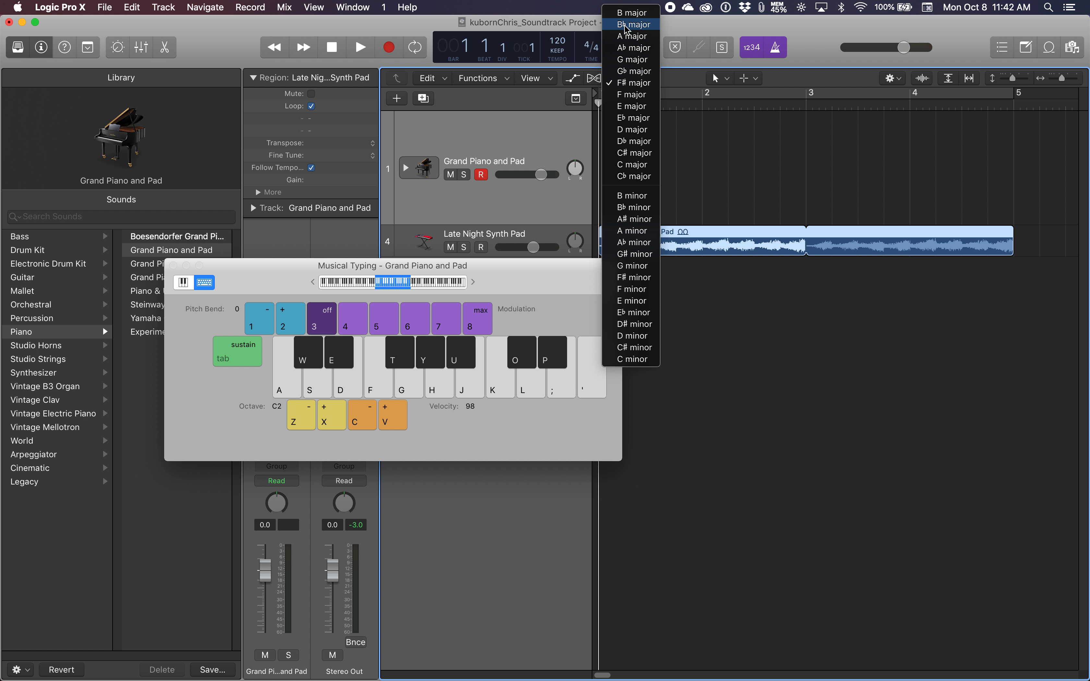
left_click(629, 97)
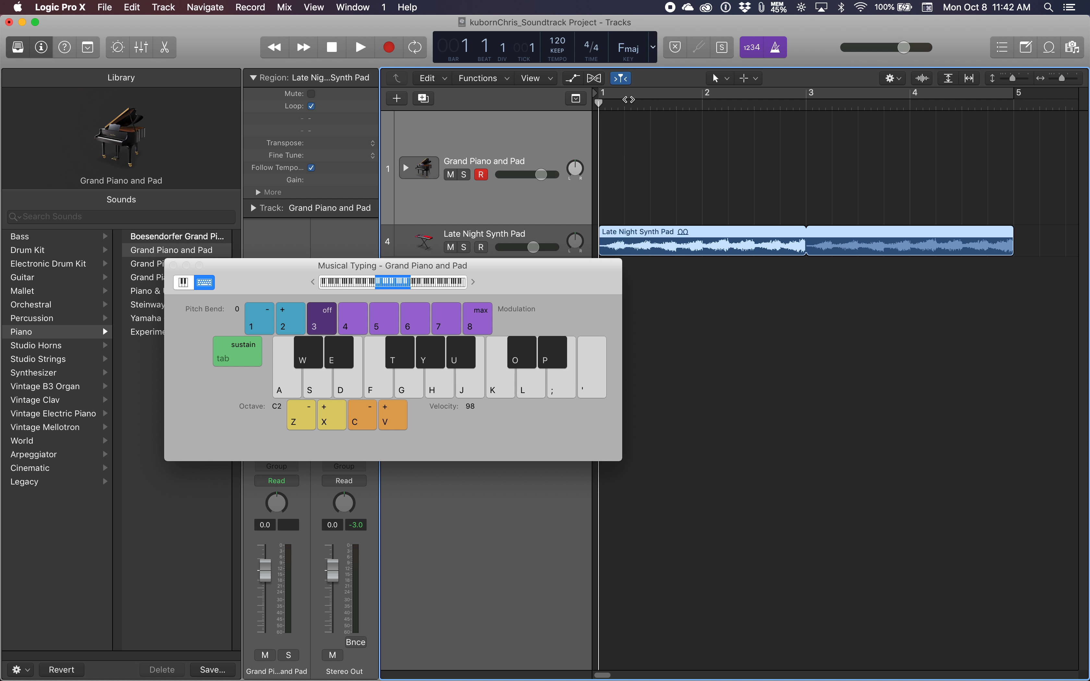
key("space")
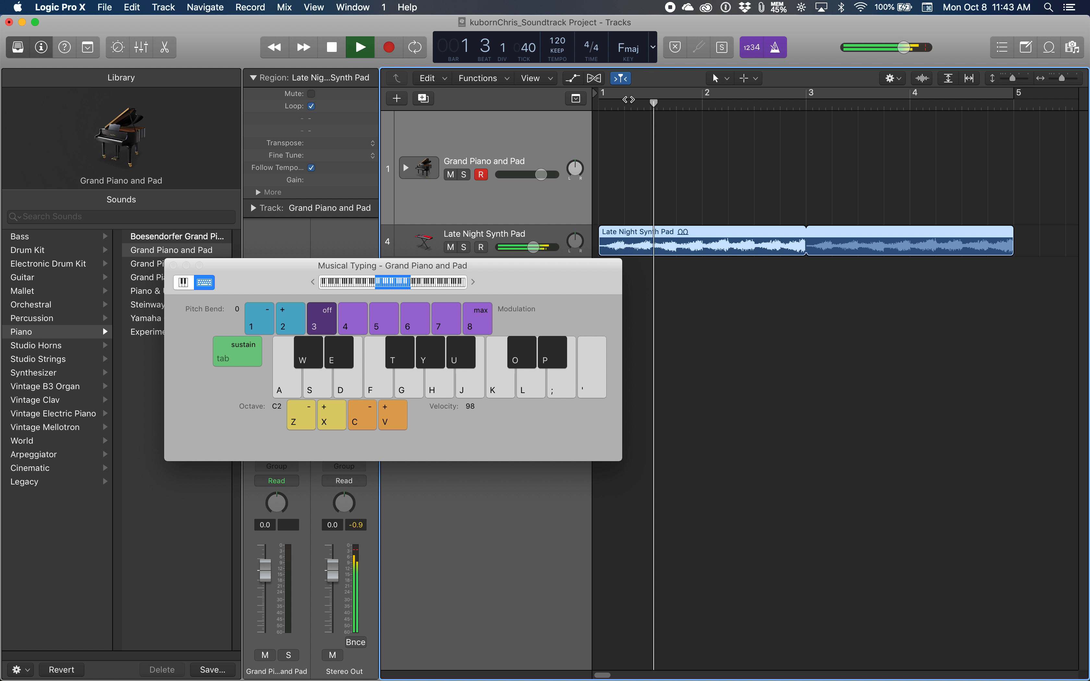
key("Return")
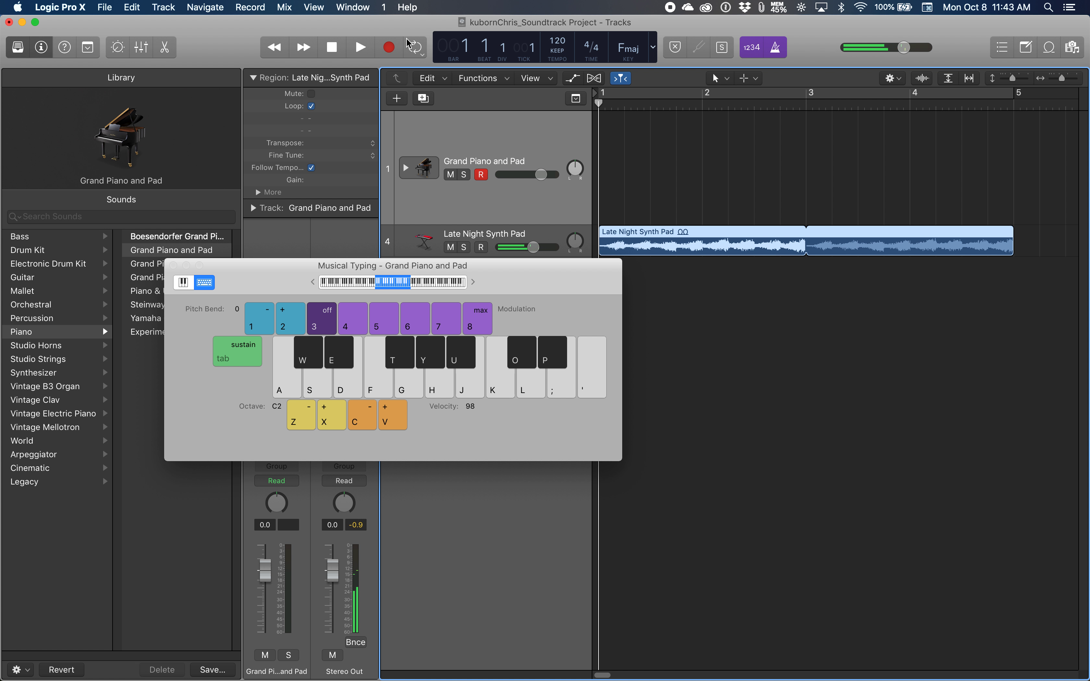
Record three short F notes and a longer H note on the Grand Piano and Pad track via Musical Typing.
left_click(389, 47)
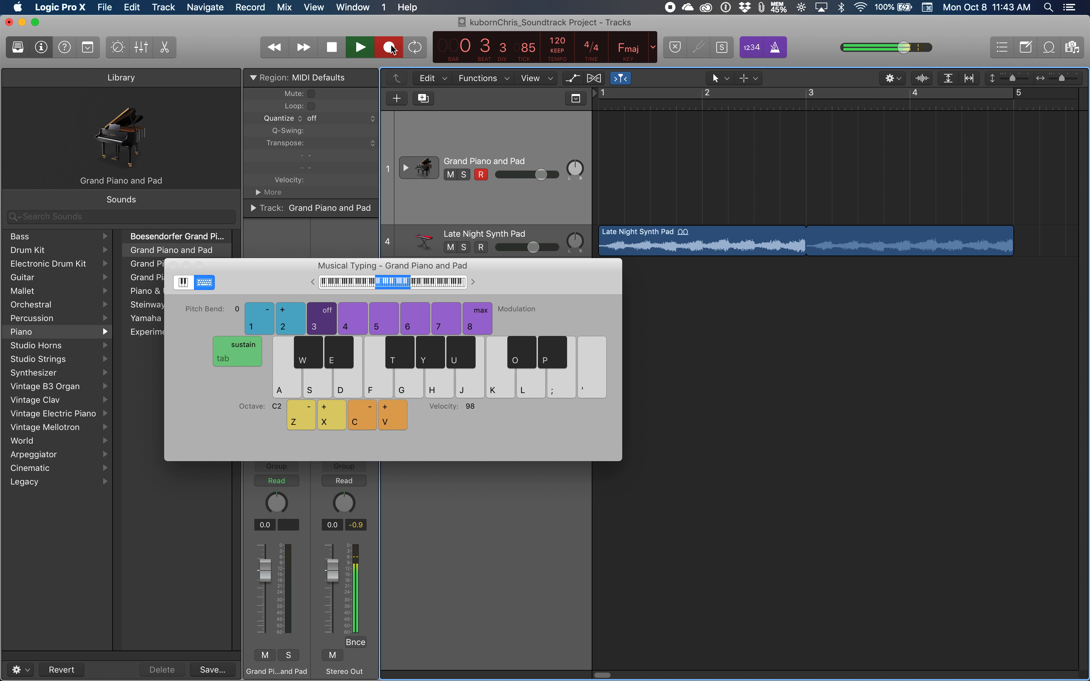
key("f")
key("f")
key("f")
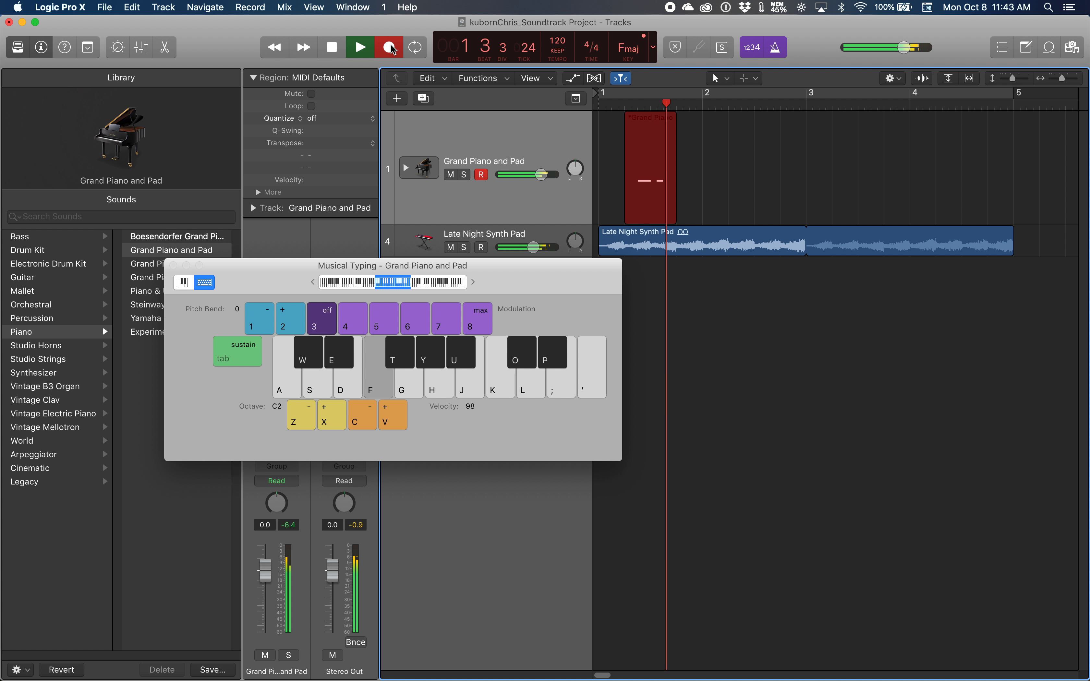
key("h")
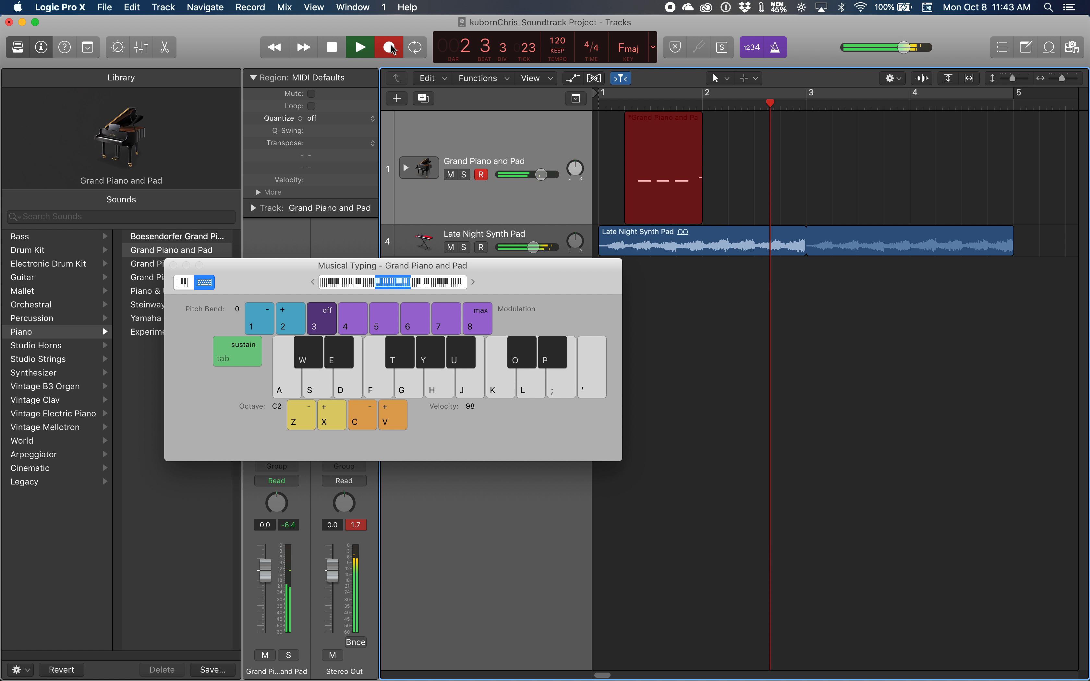
key("space")
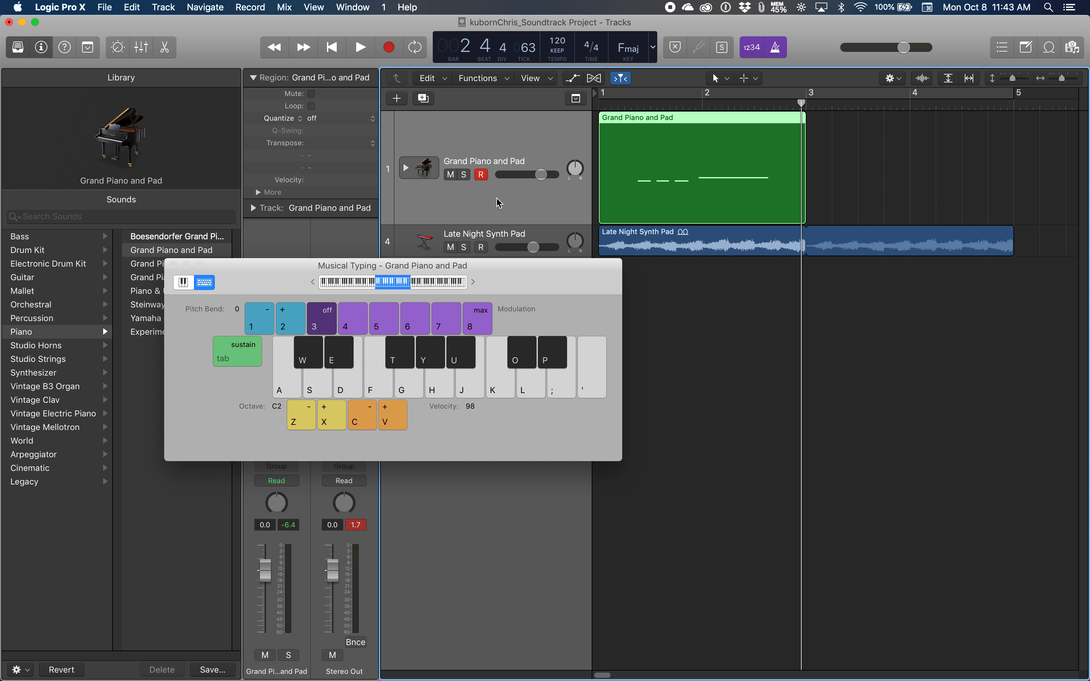
Open the piano region in an enlarged Piano Roll and nudge the long note slightly later.
double_click(692, 121)
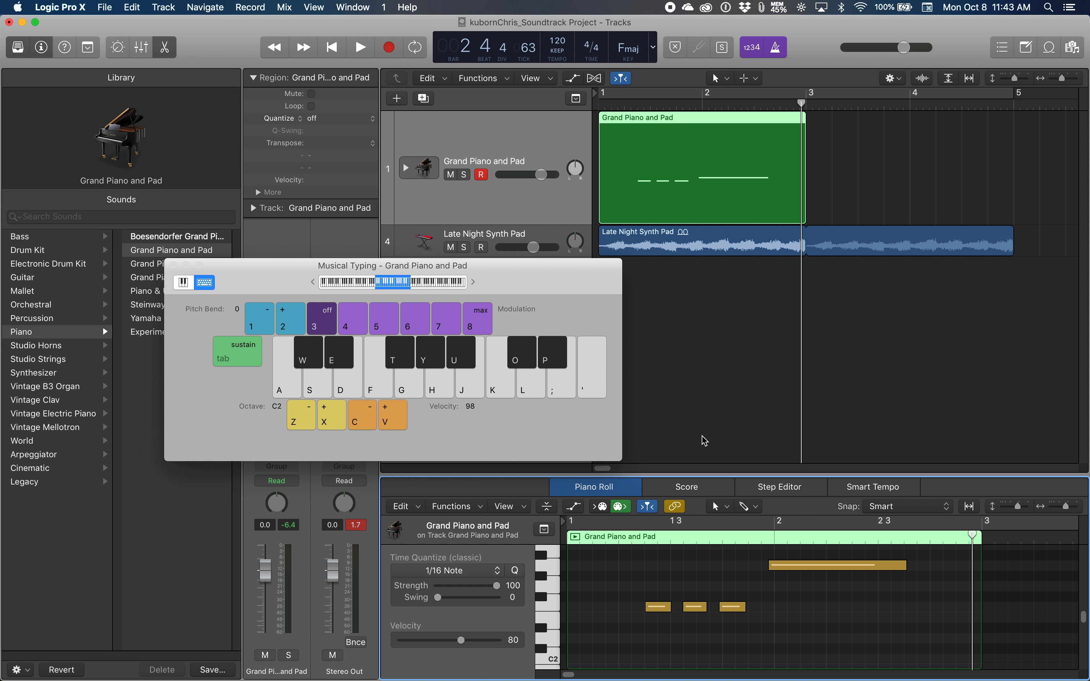
left_click_drag(706, 476, 467, 62)
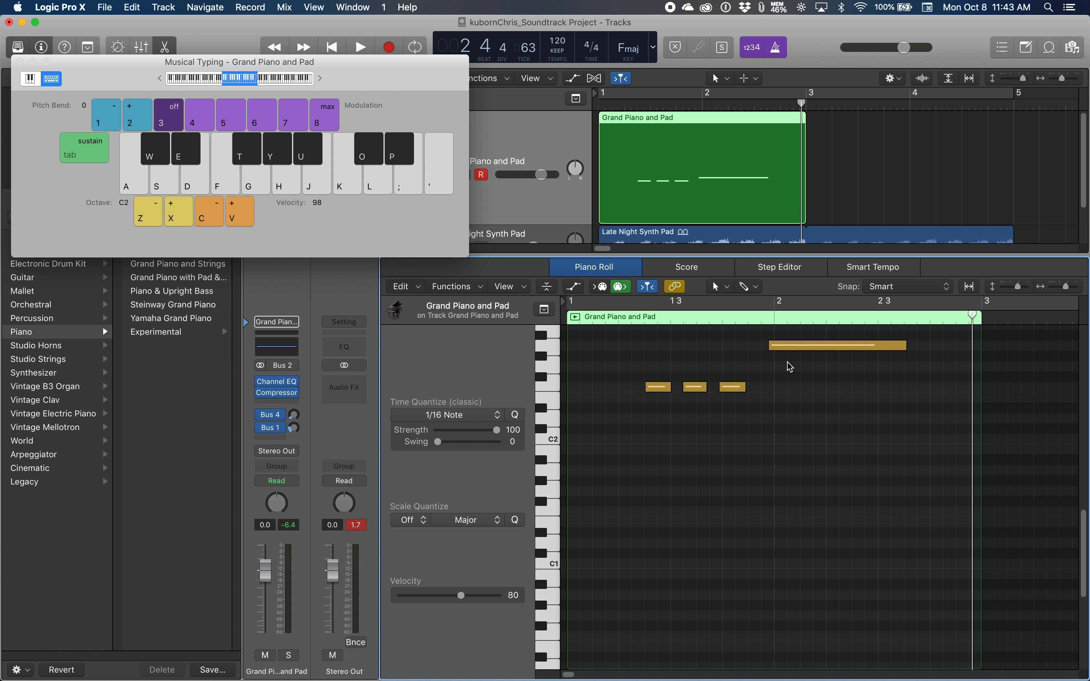
left_click_drag(783, 352, 786, 349)
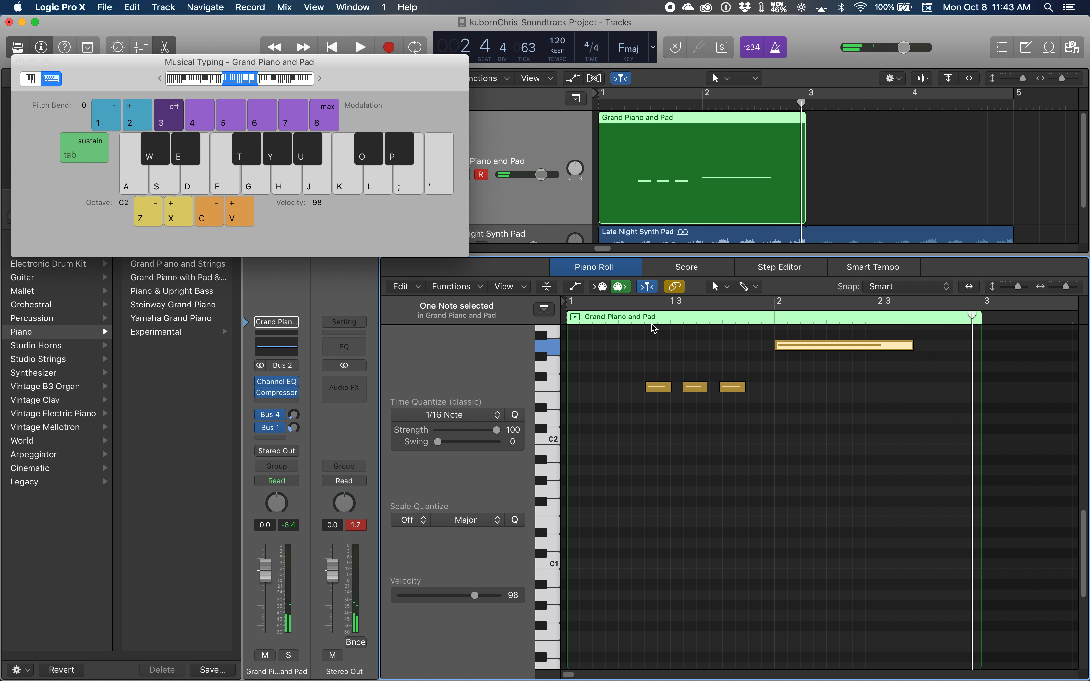
key("super+Left")
key("super+Left")
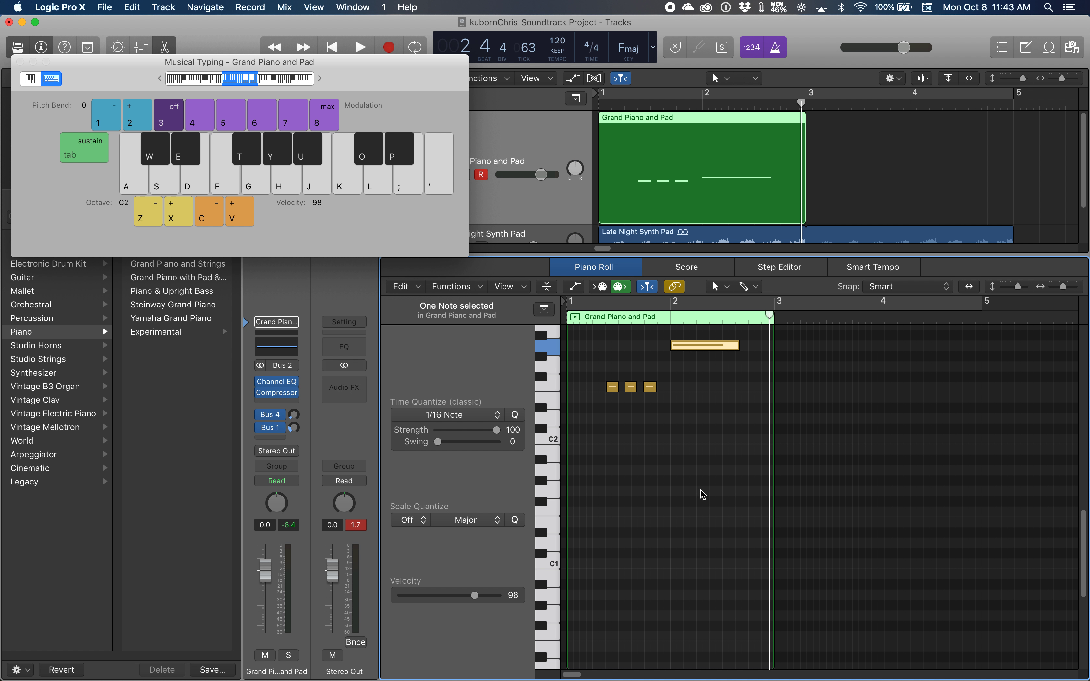
key("super+Right")
key("super+Right")
key("super+Right")
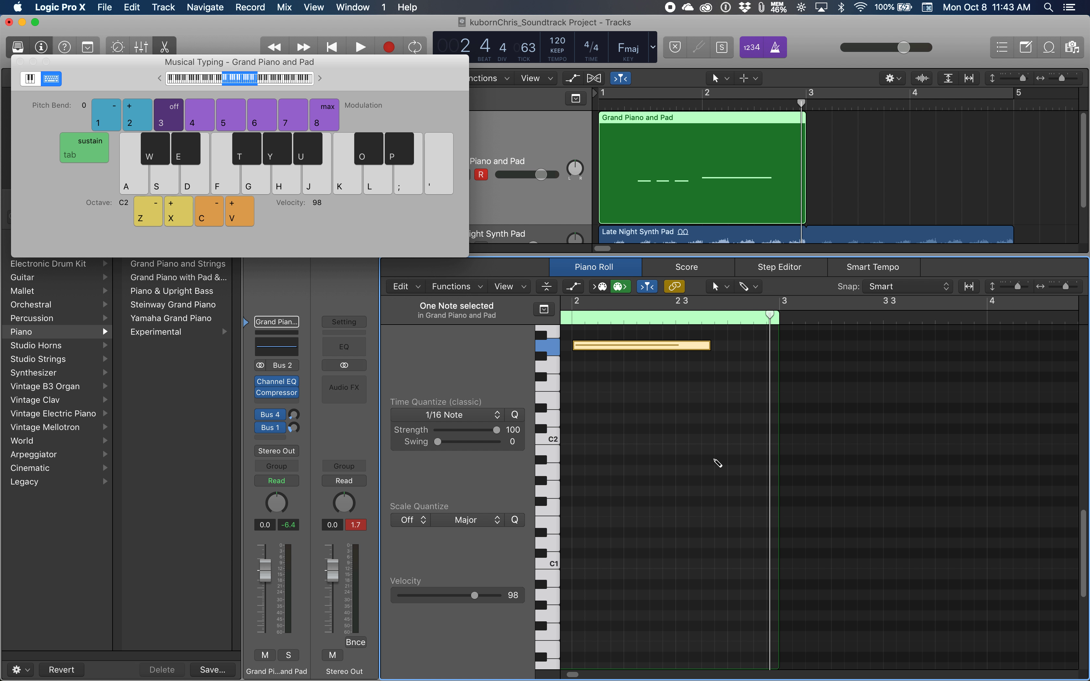
scroll(716, 462, "left", 5)
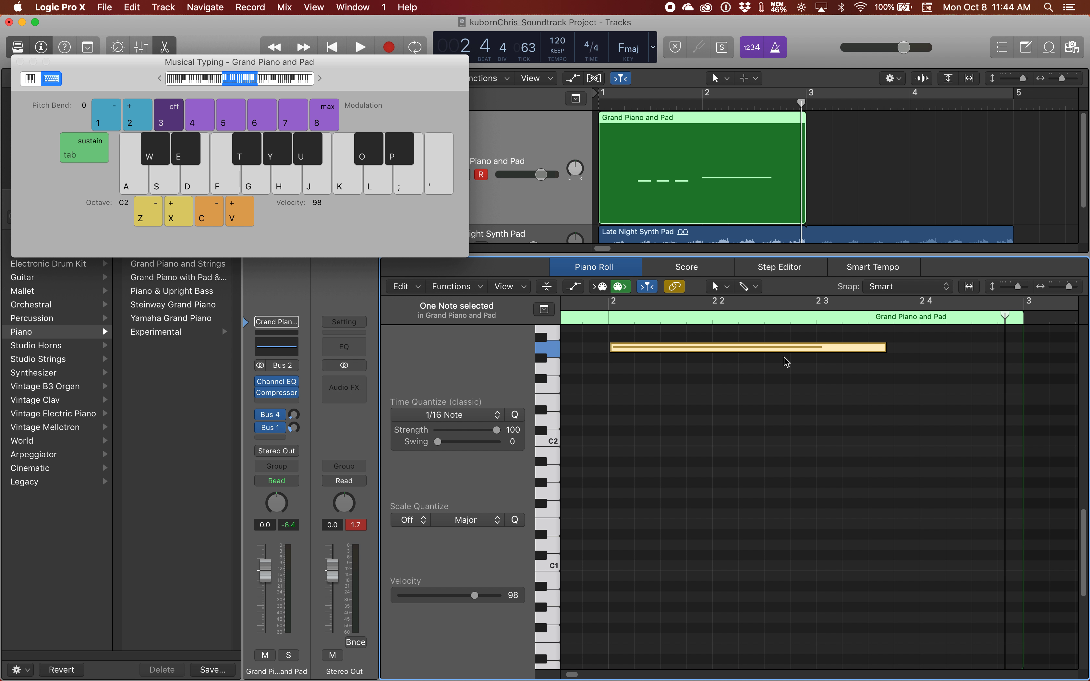
Lengthen the long note, lower it a semitone from A2 to G#2, and play the edit back.
left_click_drag(885, 347, 918, 350)
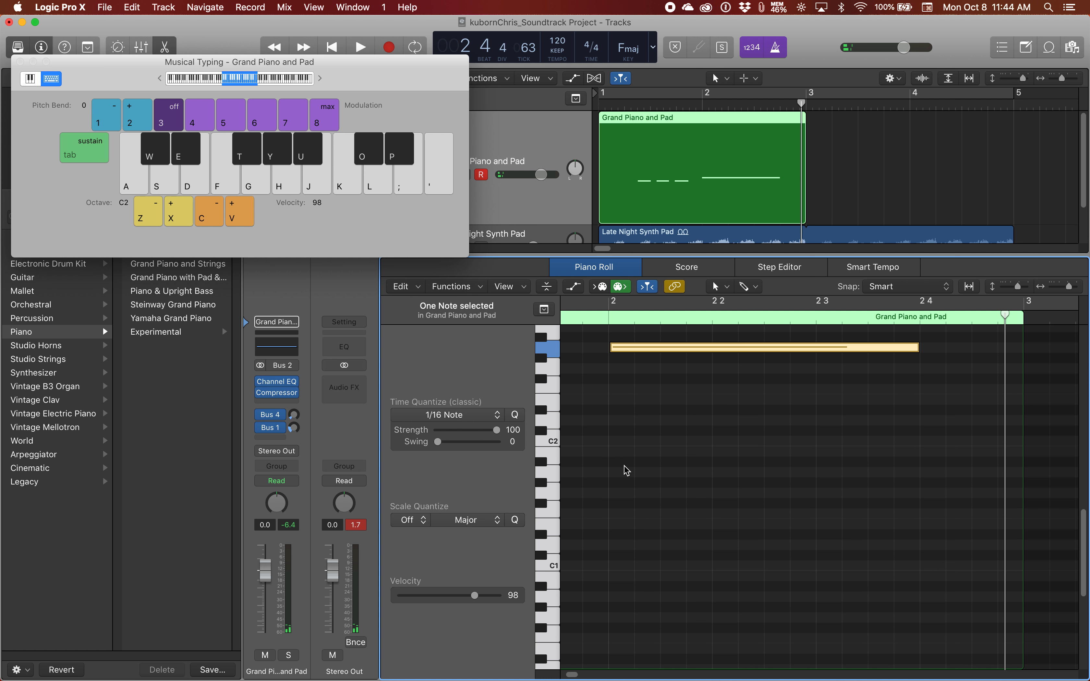
scroll(626, 470, "left", 5)
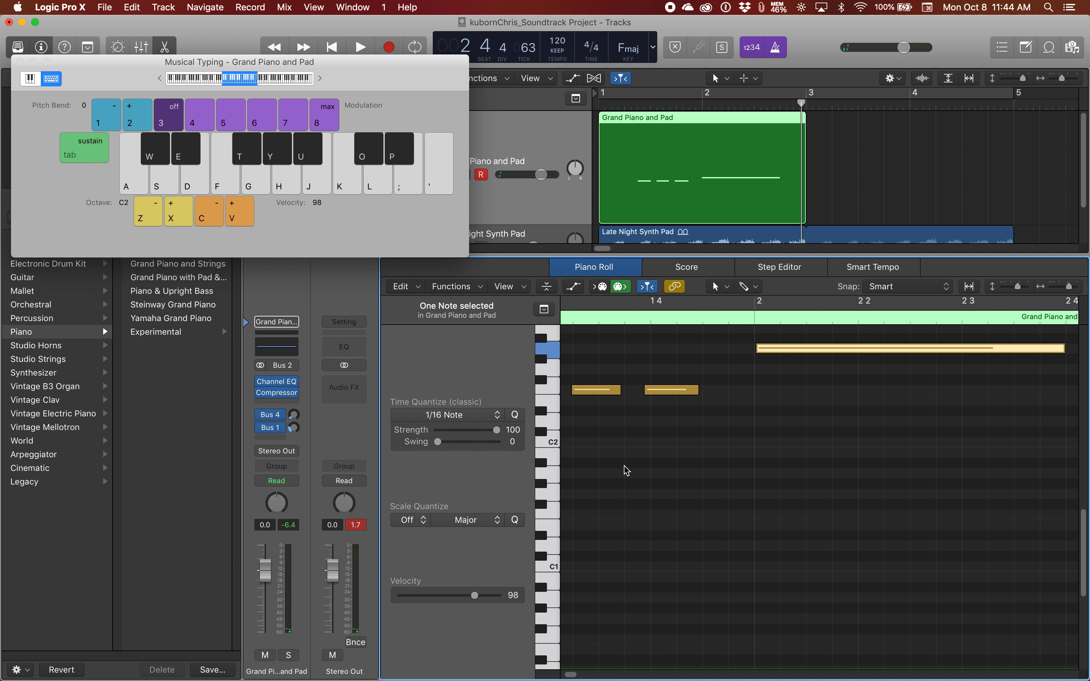
left_click(771, 354)
left_click_drag(771, 355, 772, 363)
key("Return")
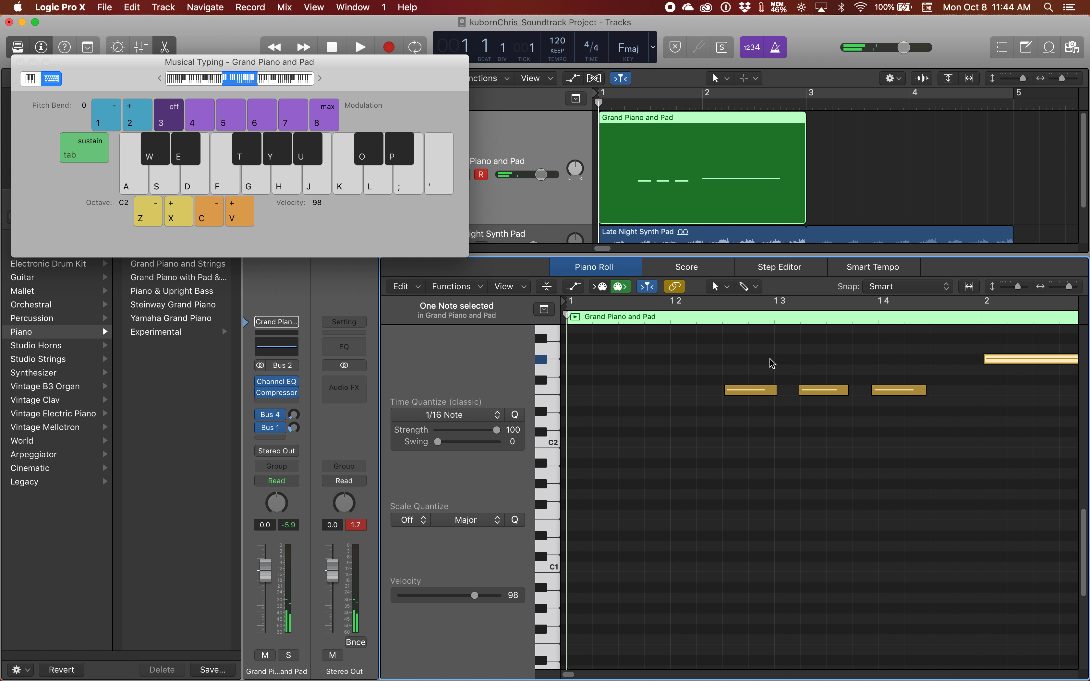
key("space")
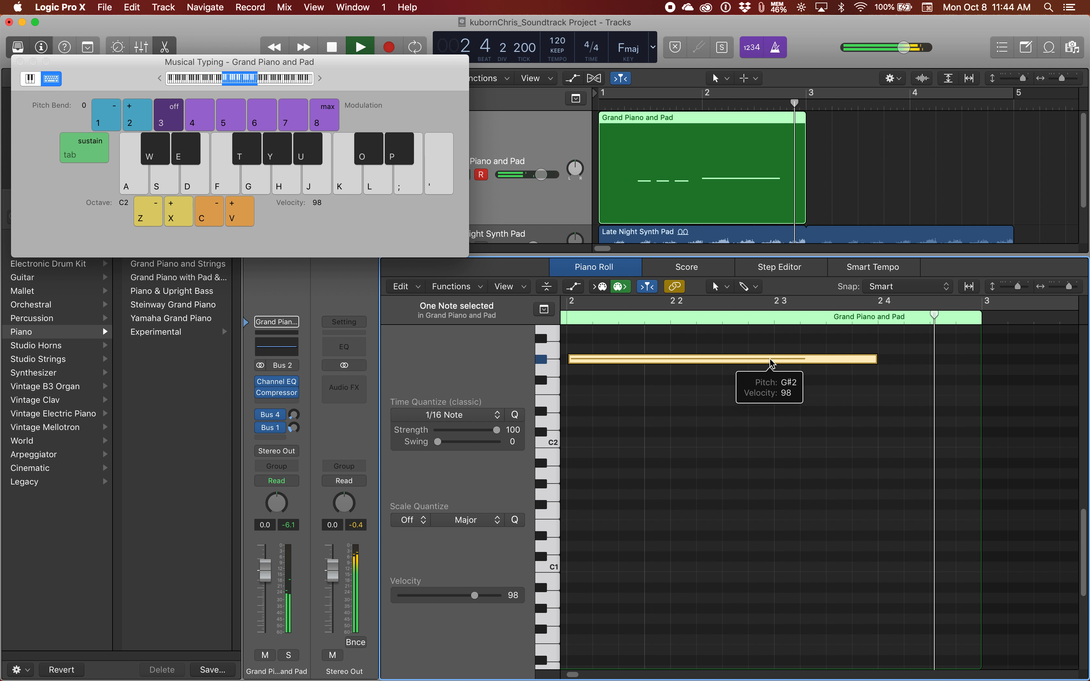
key("space")
Loop the piano region out to bar 5, cycle bars 1–5 during playback, and enlarge the tracks area.
left_click_drag(806, 119, 1015, 135)
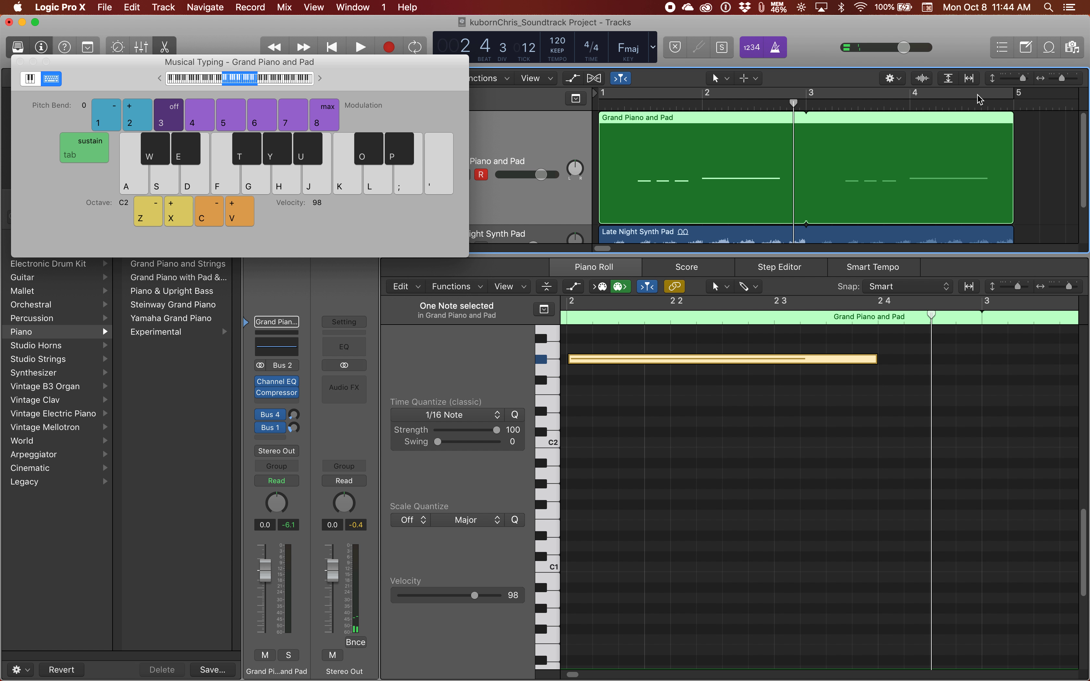
left_click(977, 98)
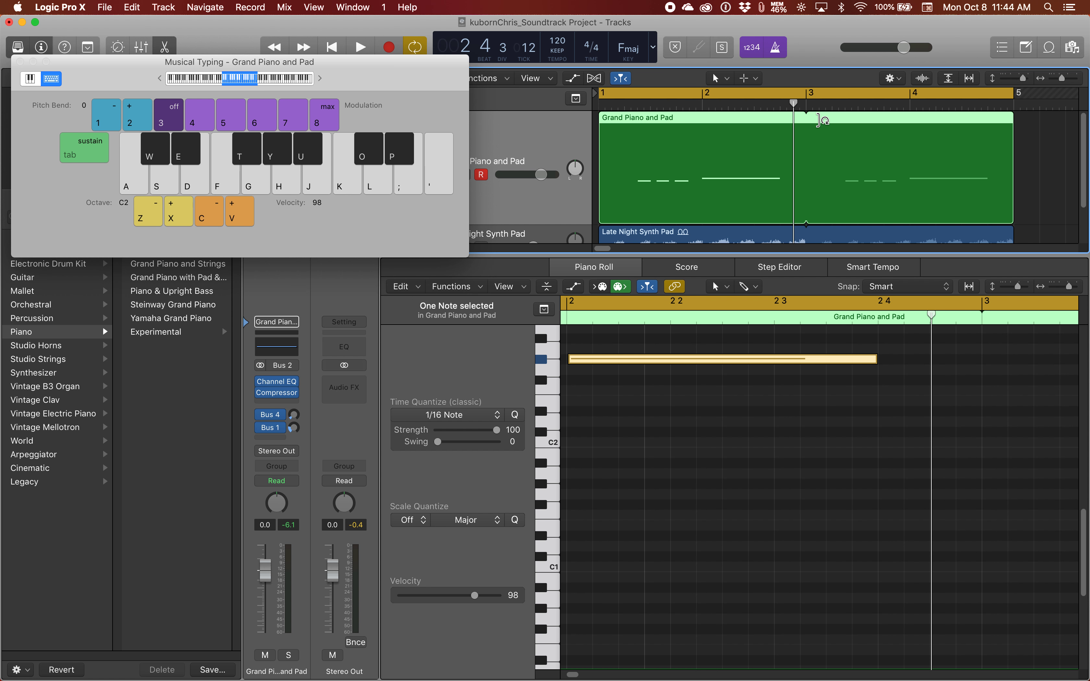
key("space")
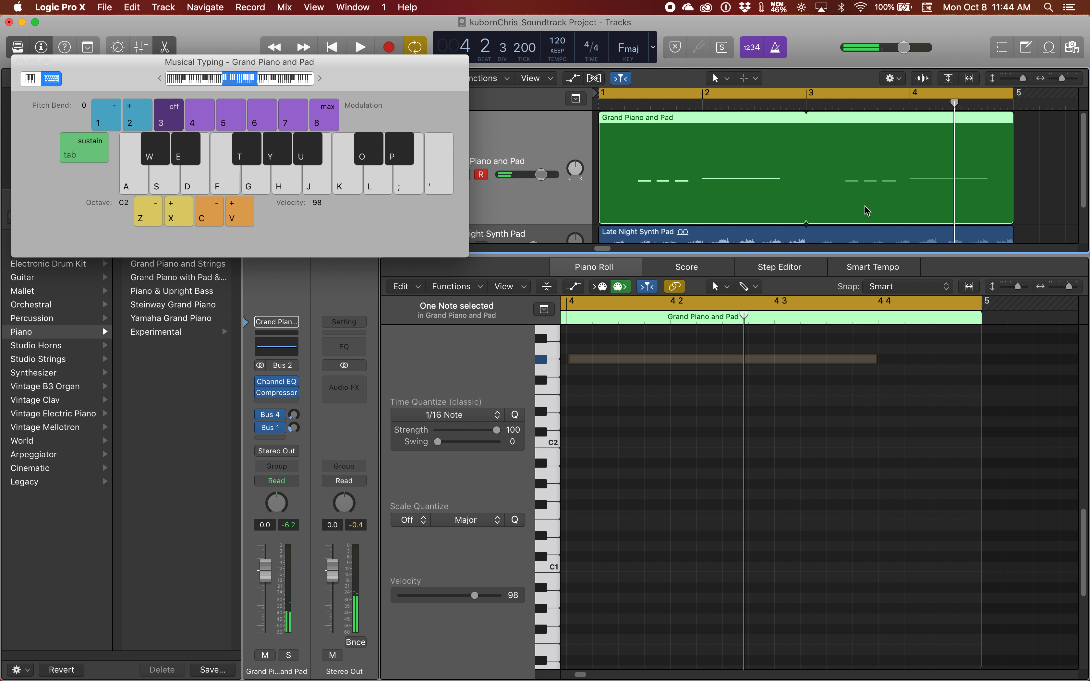
left_click_drag(679, 253, 679, 289)
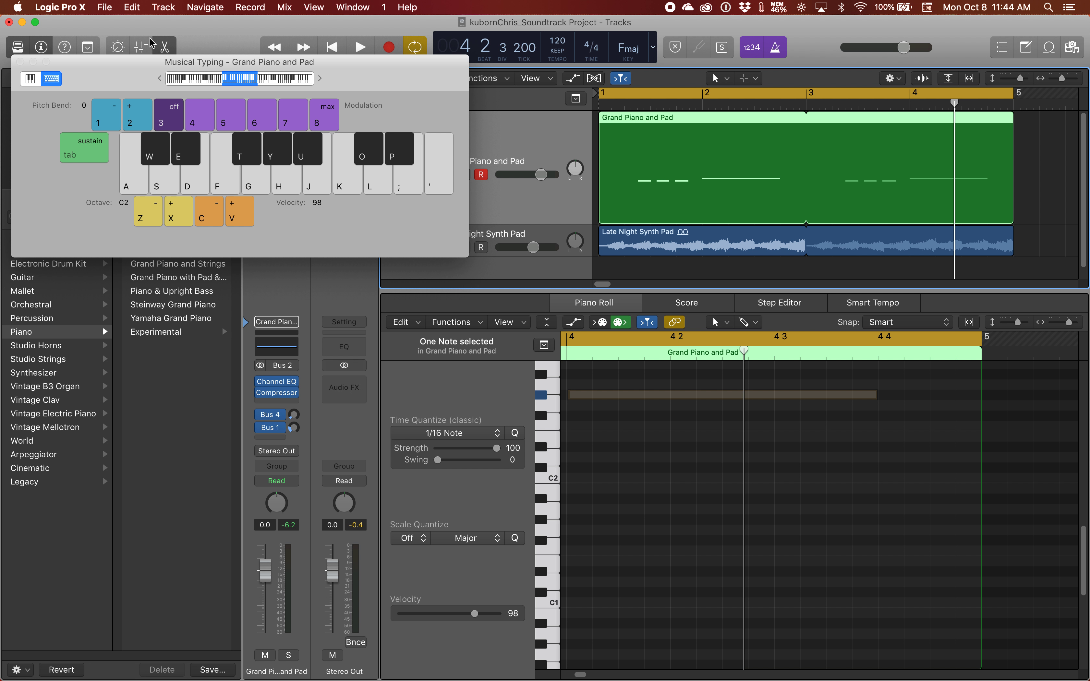
Move the Musical Typing keyboard aside, close it, and focus the Piano Roll editor.
left_click_drag(123, 62, 180, 115)
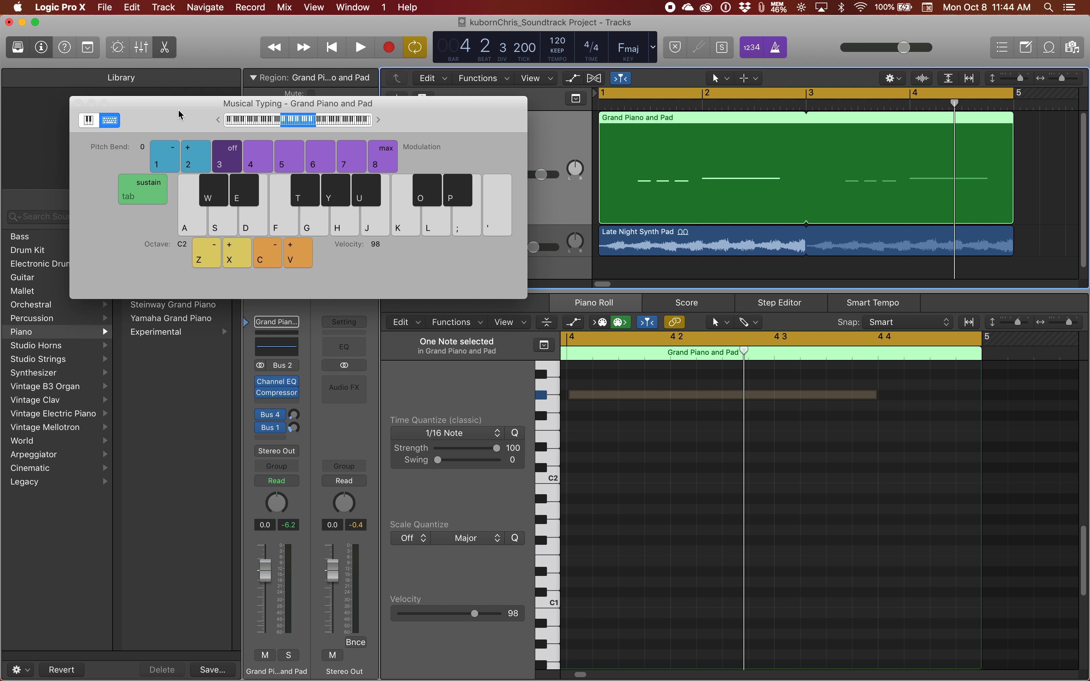
left_click(79, 103)
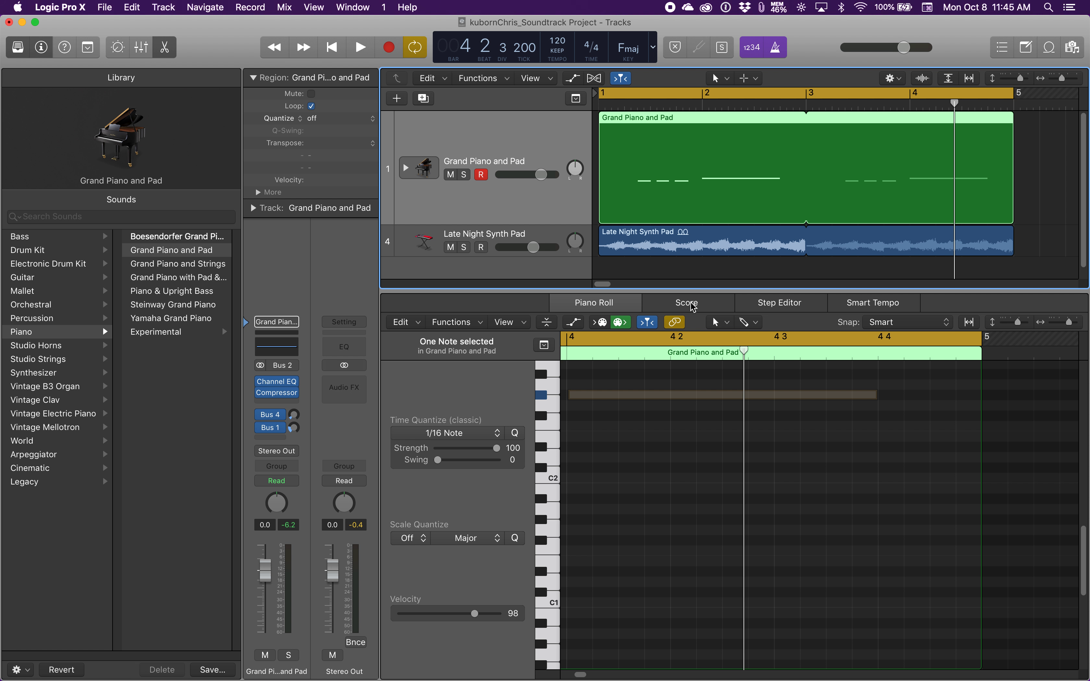
left_click(611, 310)
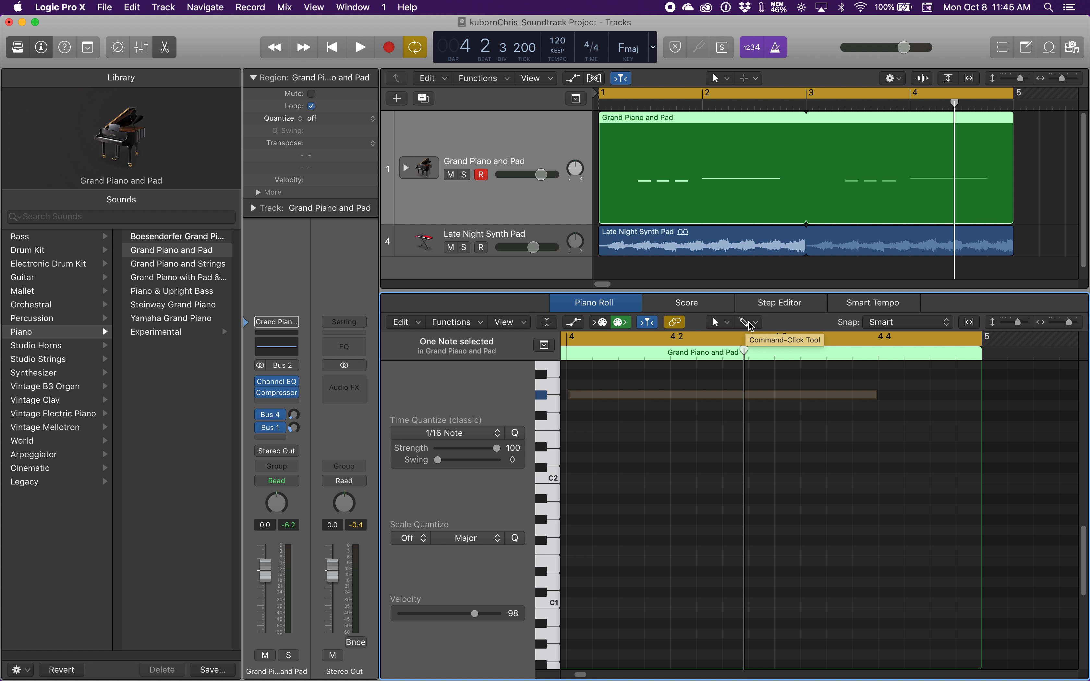
Add a long C2 note to the piano region and play it back from the start.
scroll(676, 449, "left", 10)
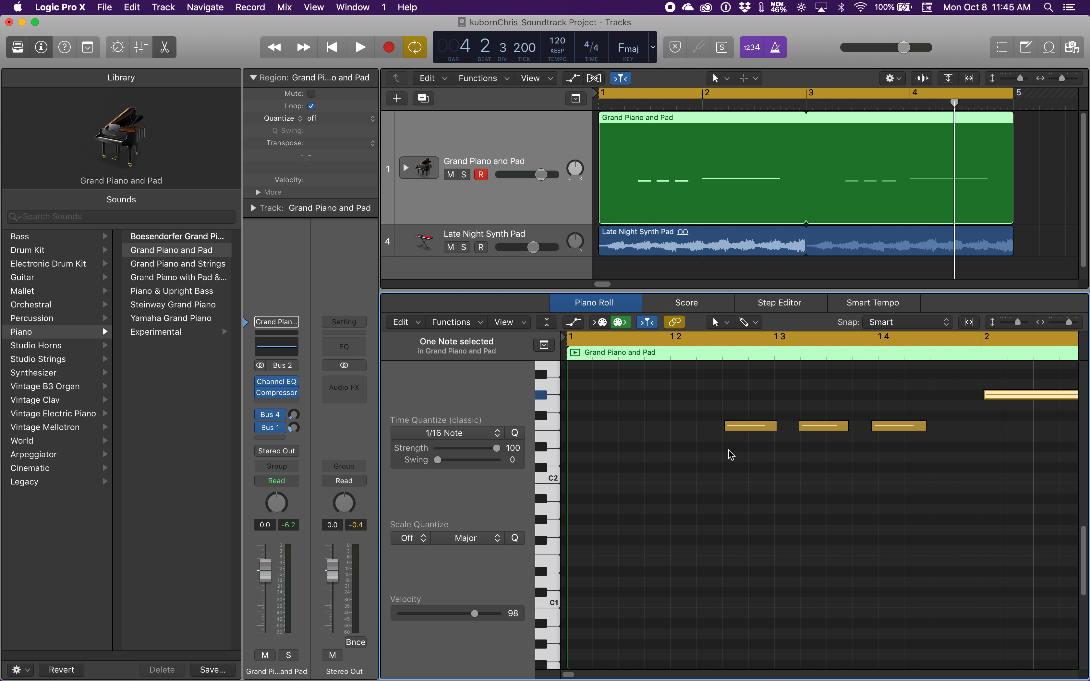
left_click(730, 479)
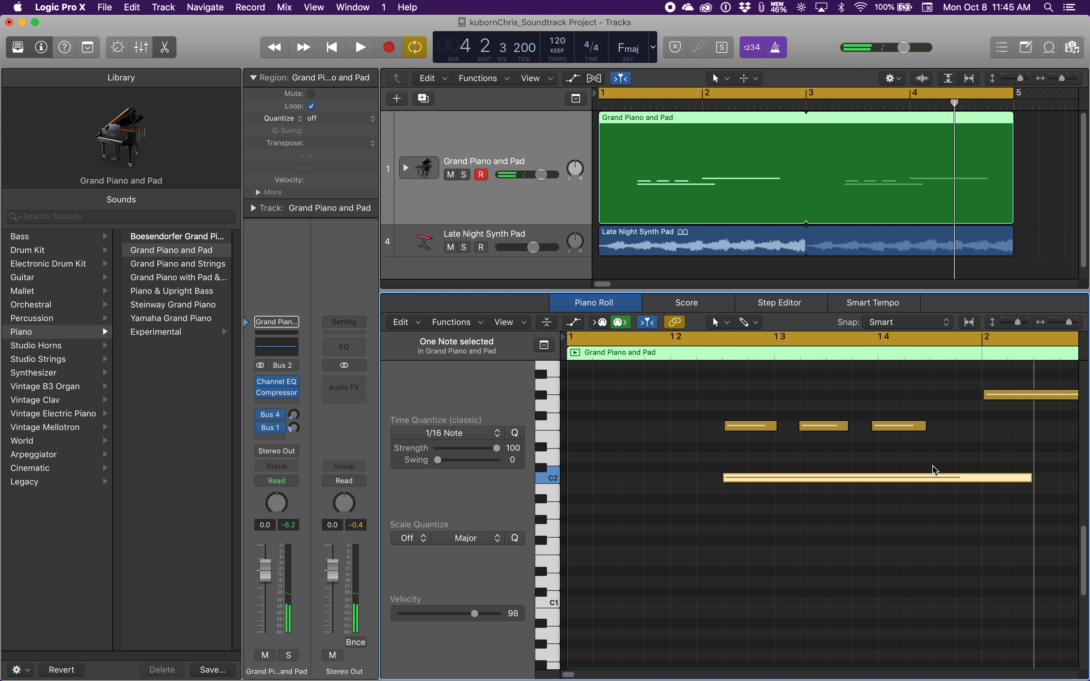
key("Return")
key("space")
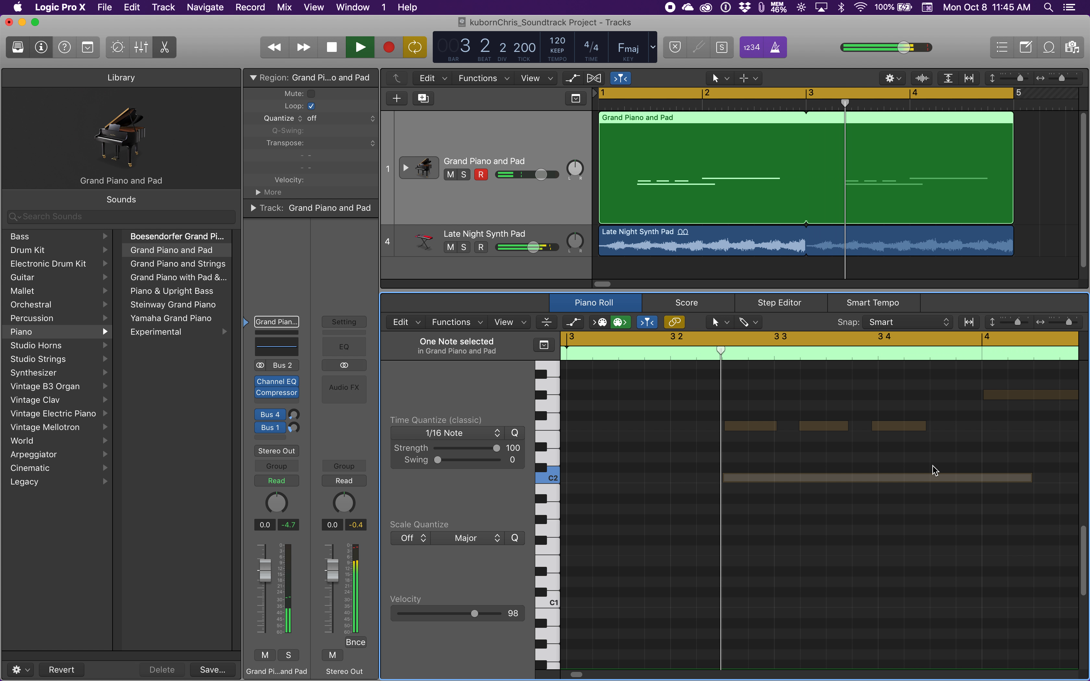
key("space")
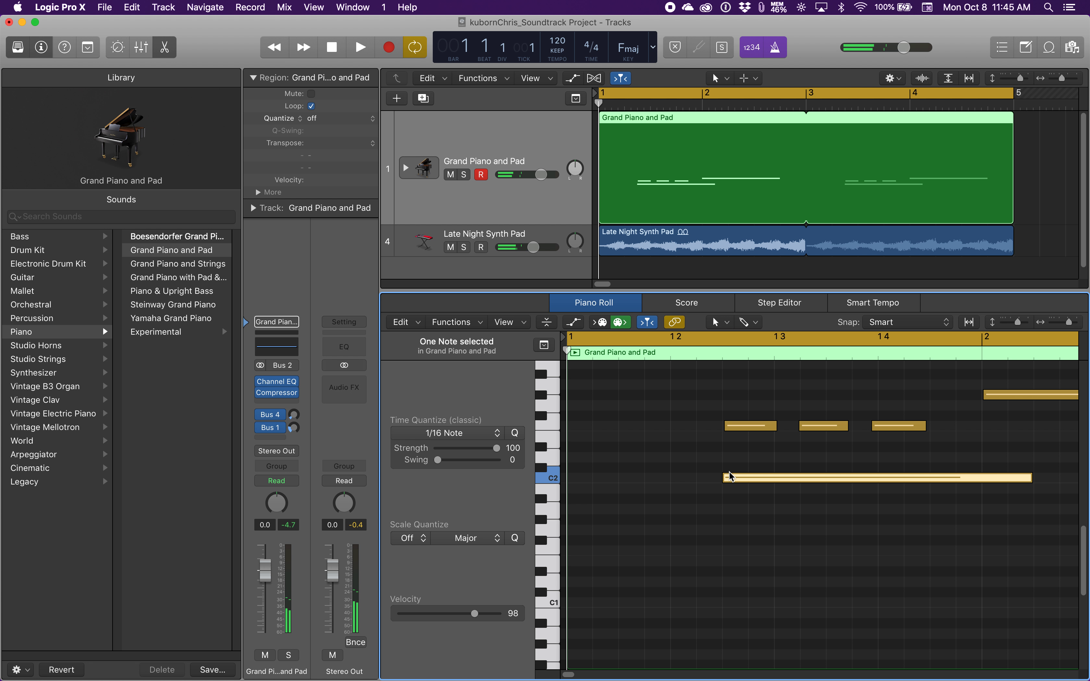
Move the C2 note to the region start, play it, and return the playhead to bar 1.
mouse_move(729, 480)
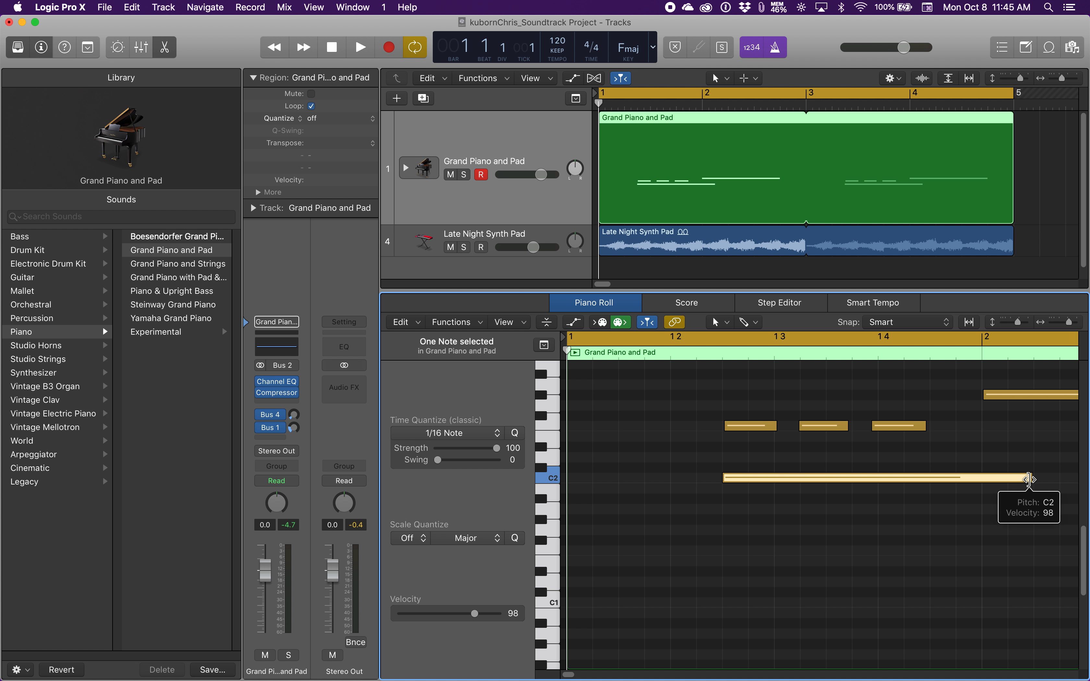
left_click_drag(960, 482, 804, 481)
key("space")
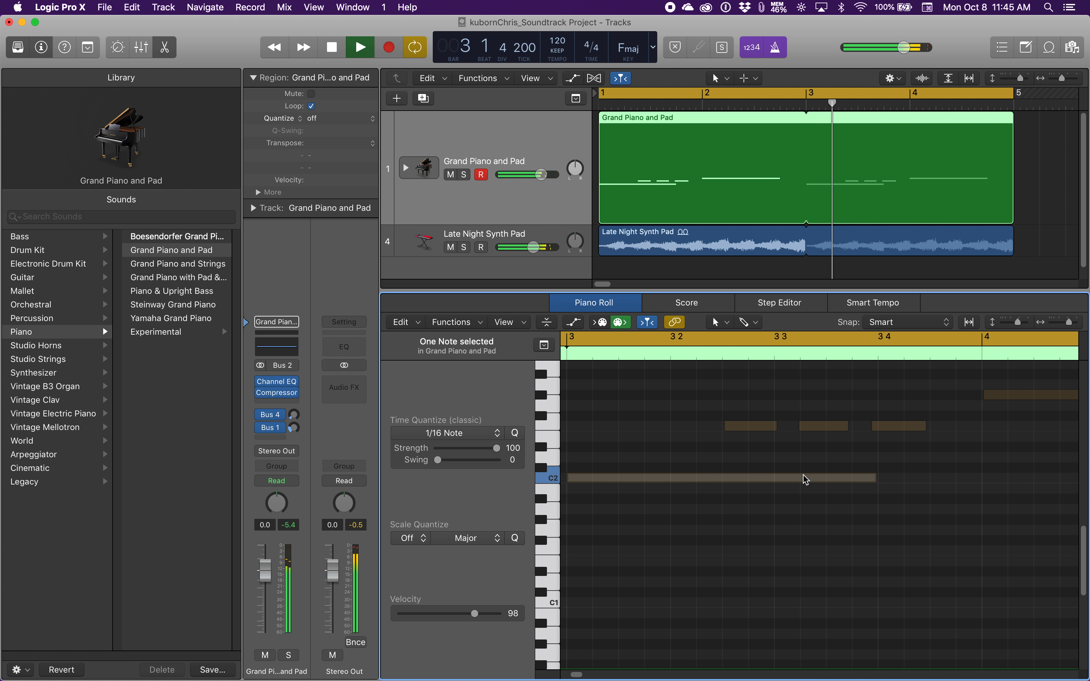
key("space")
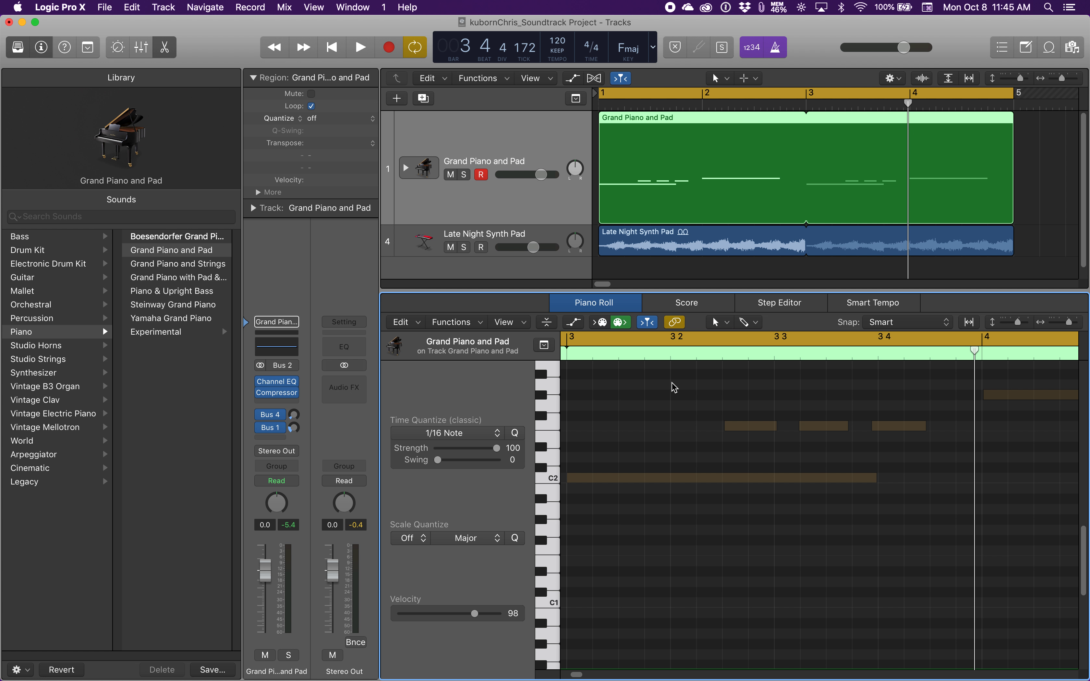
key("Return")
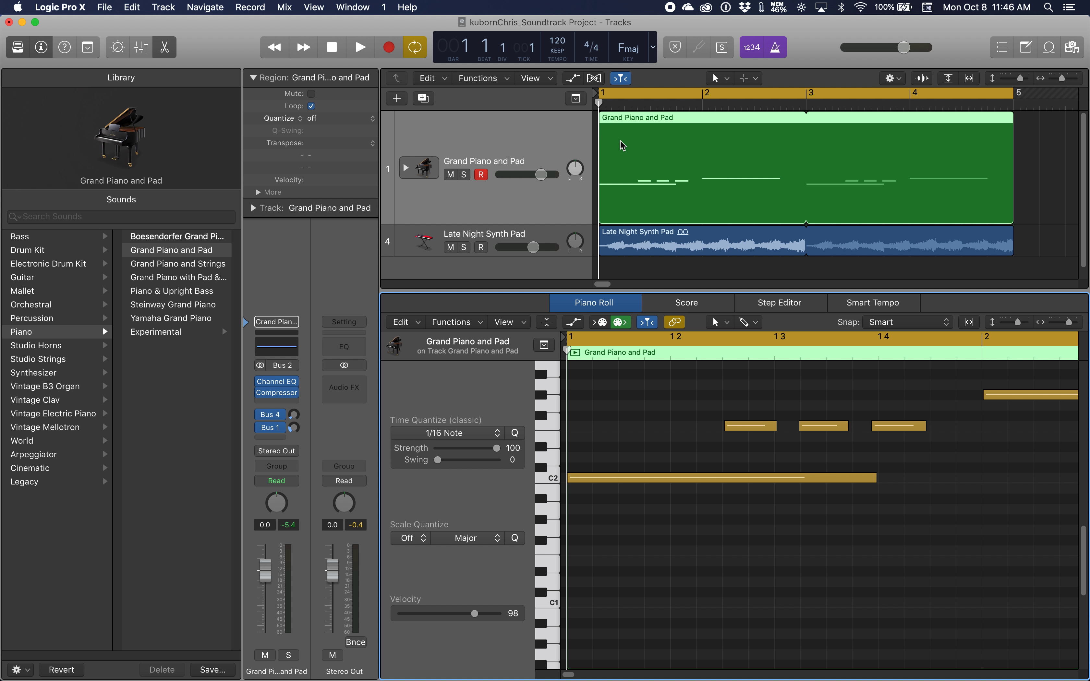
Show the Arrangement, Marker, Signature and Tempo (120) global tracks above the Grand Piano and Pad track.
left_click(576, 99)
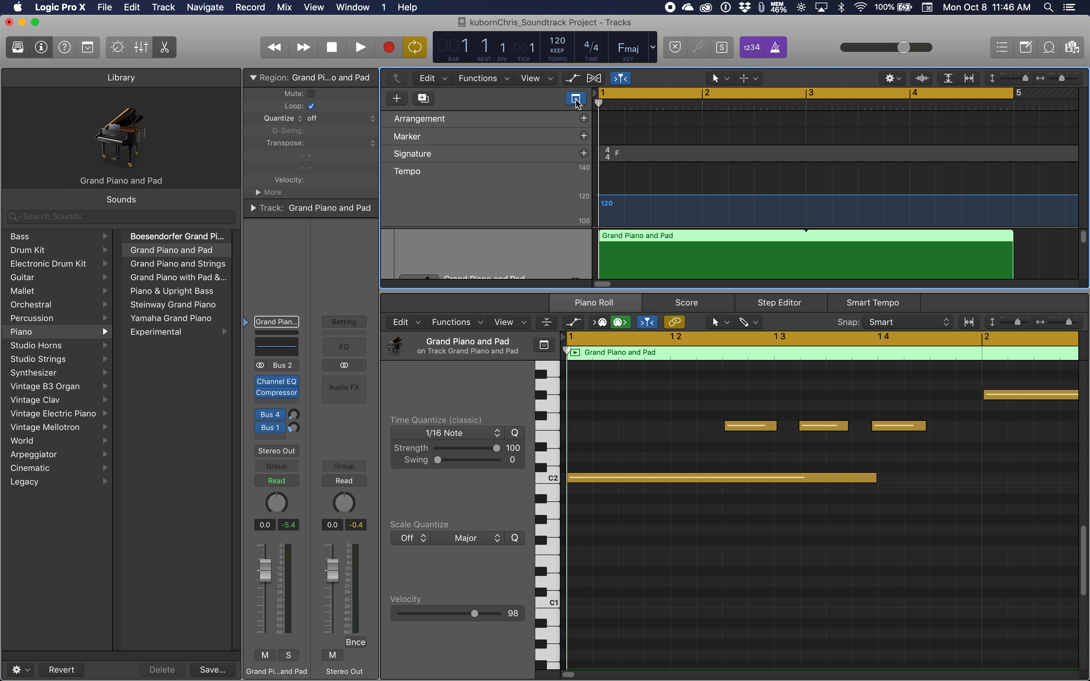
left_click(576, 99)
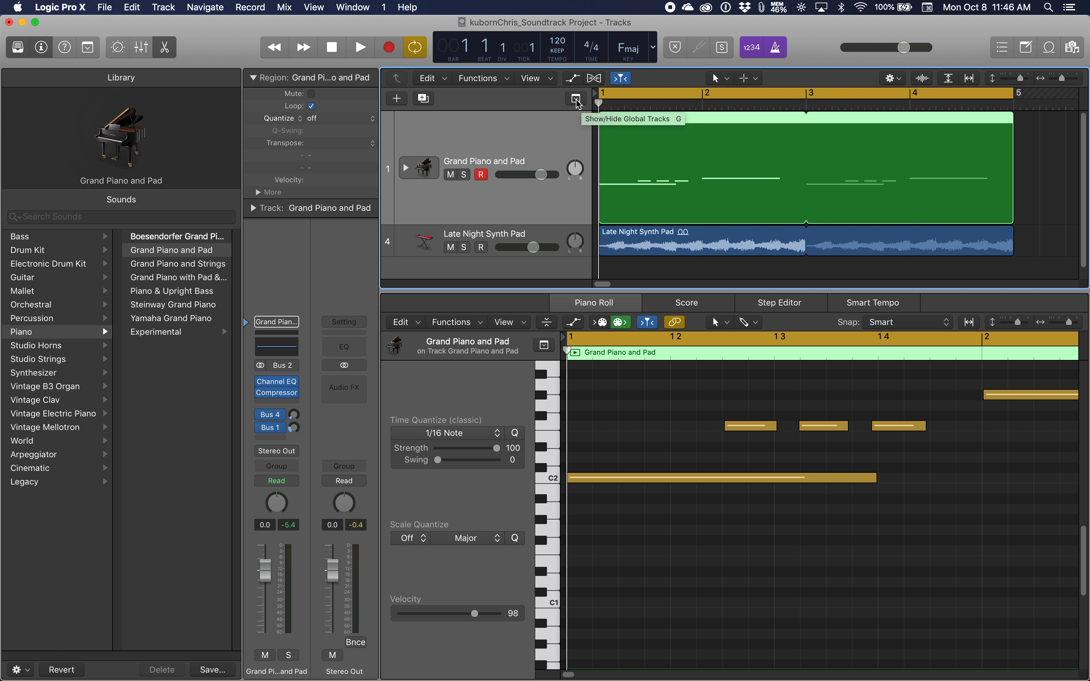
left_click(576, 99)
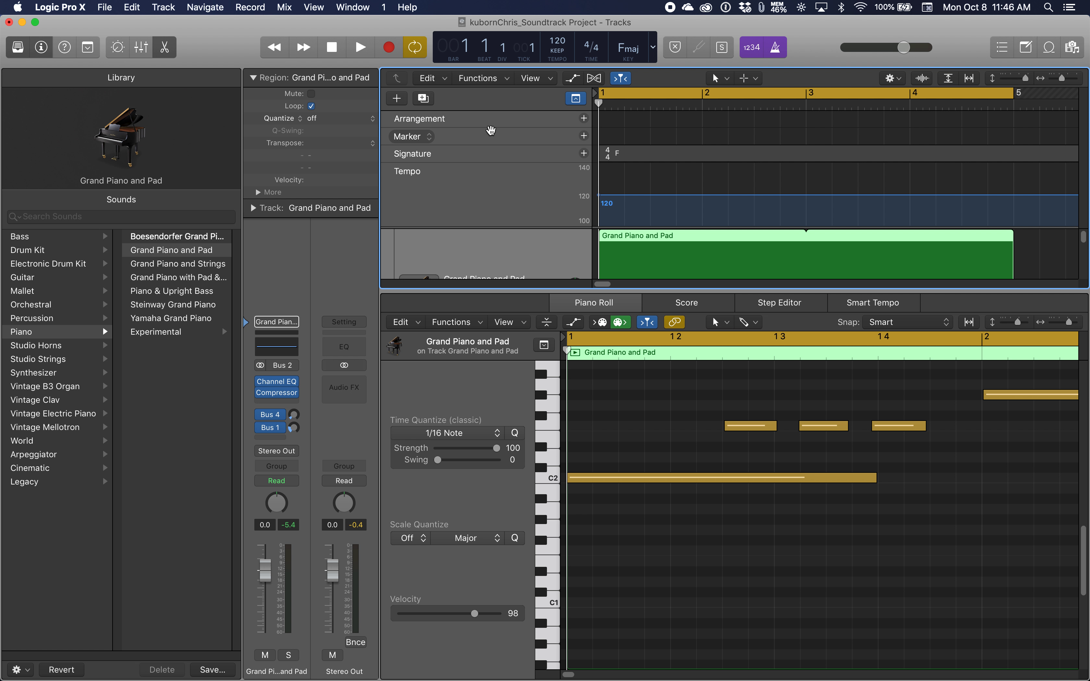
Add tempo points at 120, 118.6 and 128.6 across bars 1–3 on the Tempo track.
double_click(658, 195)
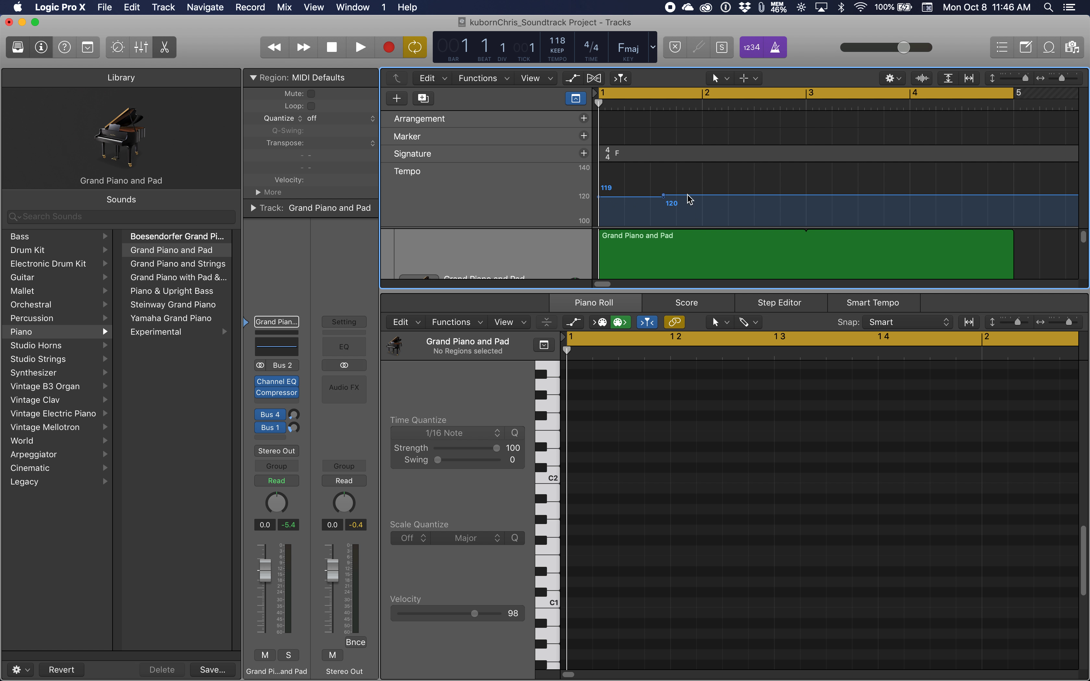
double_click(721, 197)
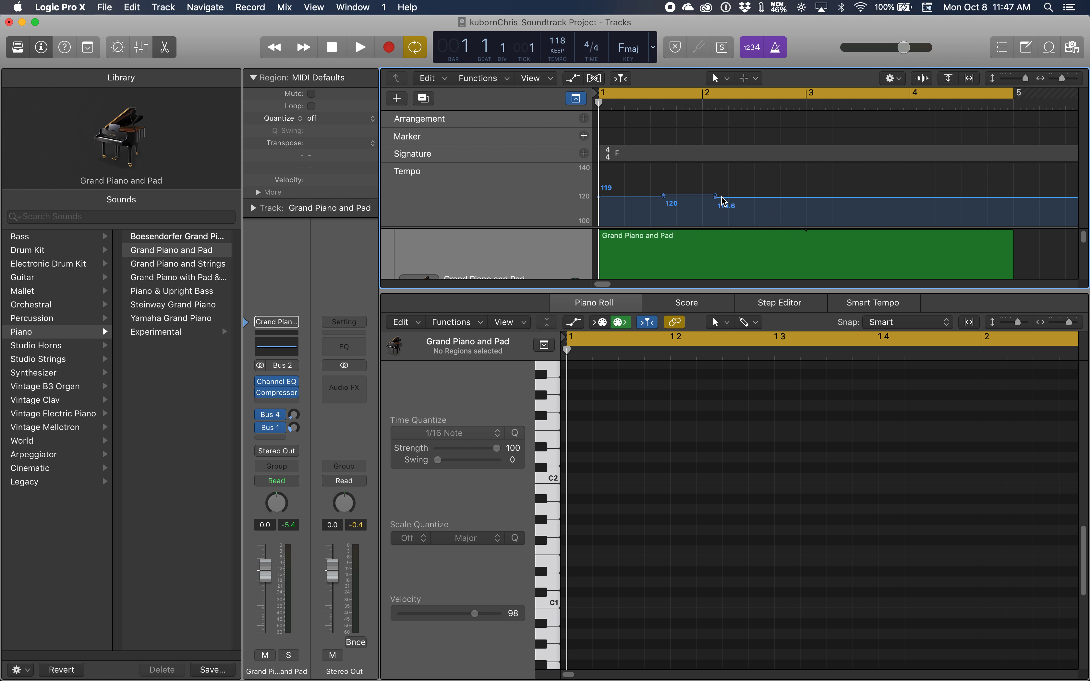
left_click_drag(716, 198, 858, 226)
left_click(812, 197)
left_click(819, 197)
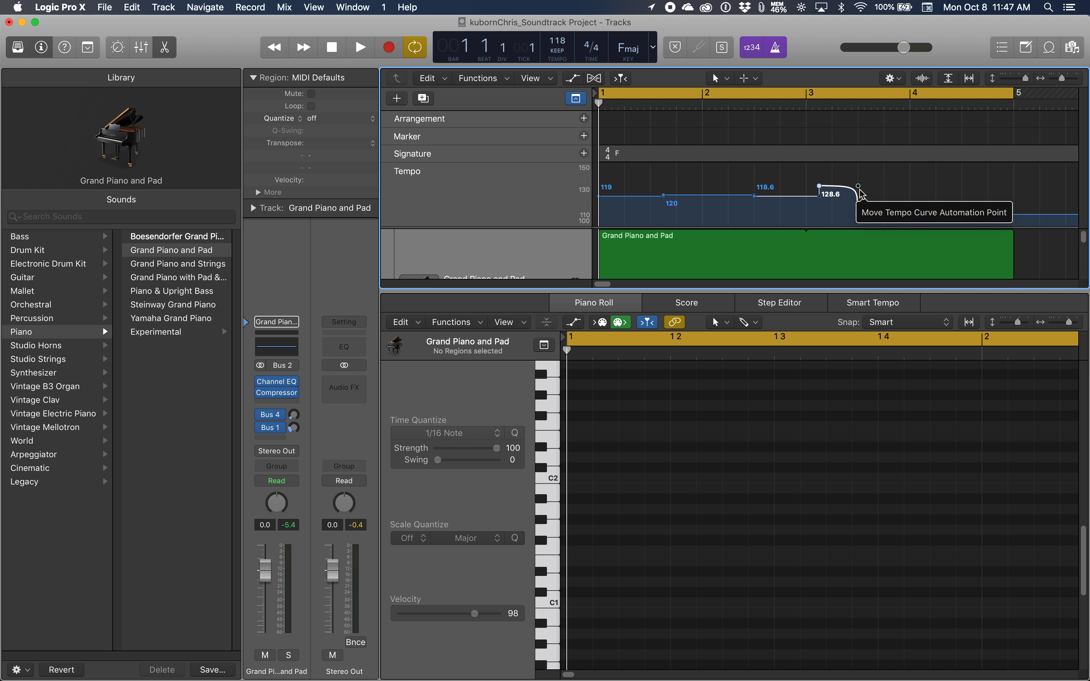
Move the 128.6 step later and bend the following tempo drop into a curve after bar 3.
left_click_drag(858, 190, 861, 185)
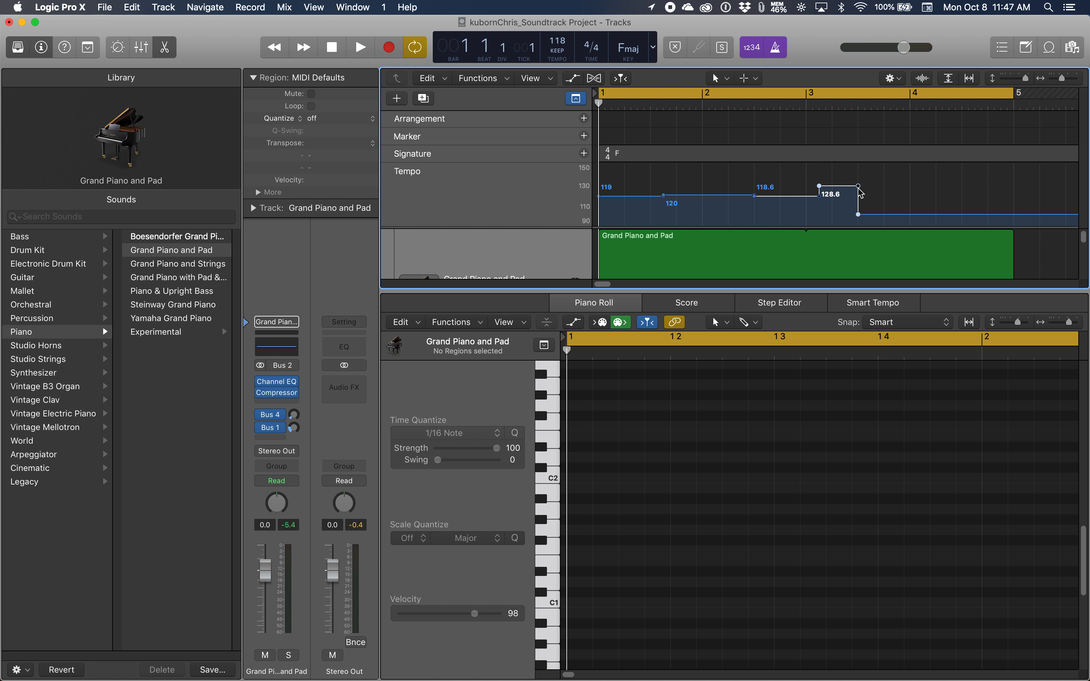
left_click_drag(828, 198, 855, 198)
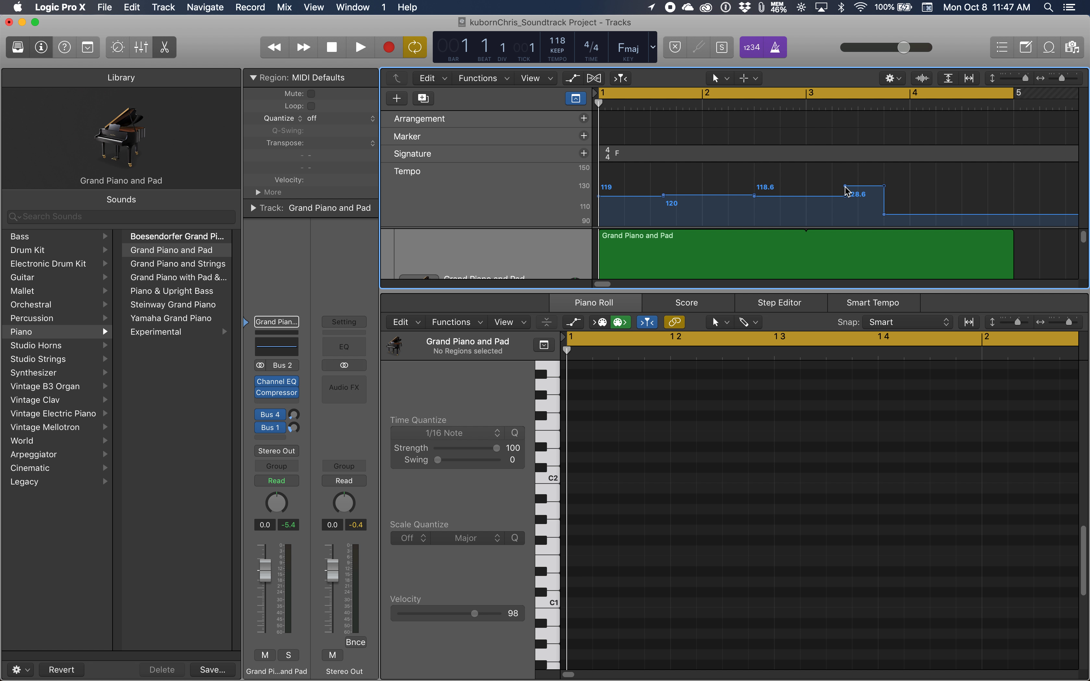
left_click_drag(845, 197, 793, 188)
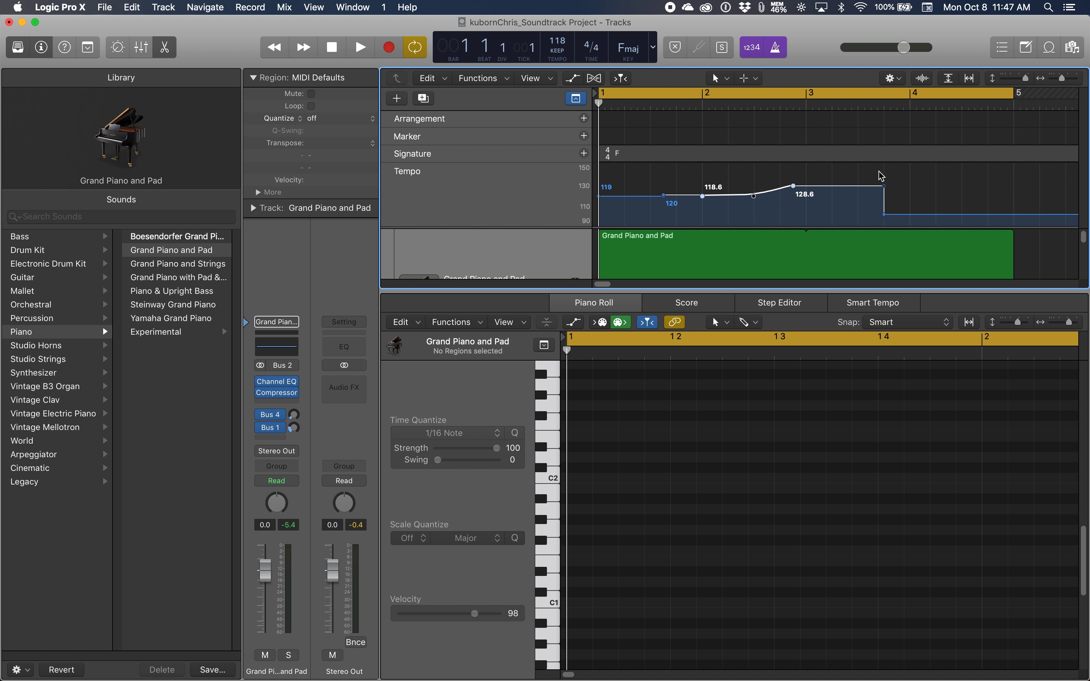
left_click_drag(885, 191, 869, 194)
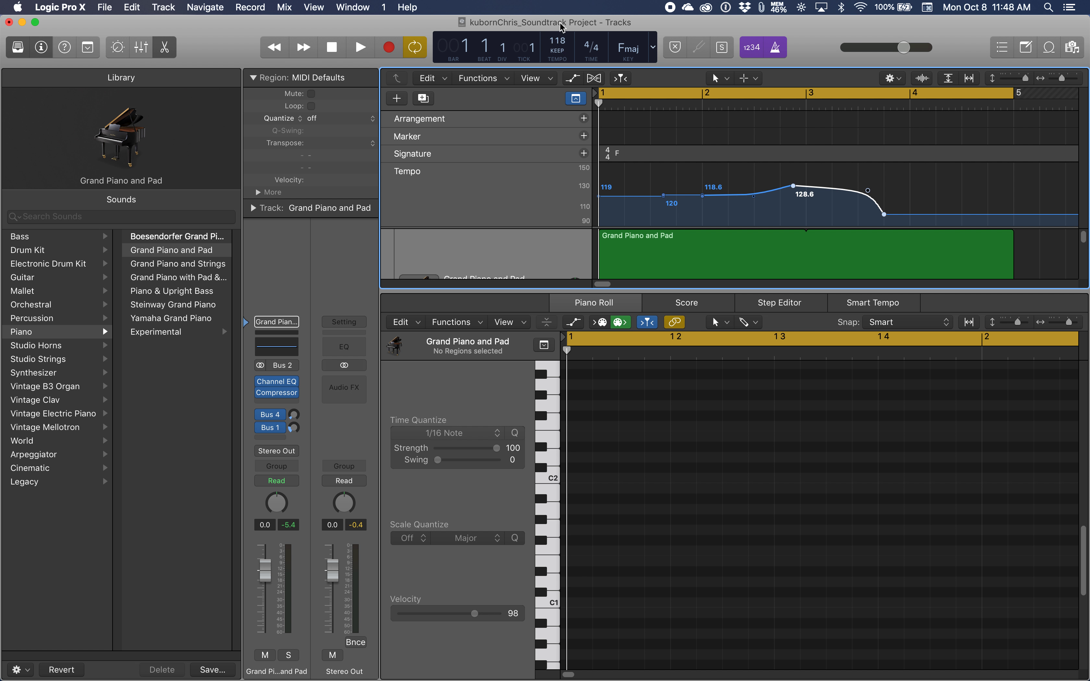
Turn on Catch and play the project to hear the tempo changes.
key("ctrl+period")
key("space")
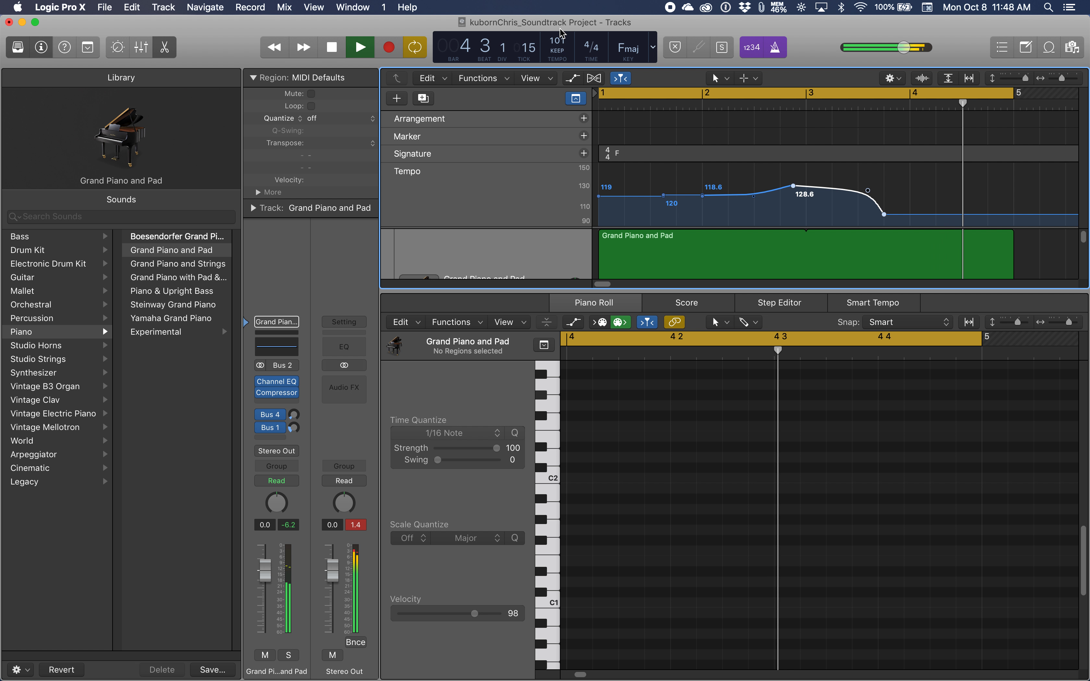
key("space")
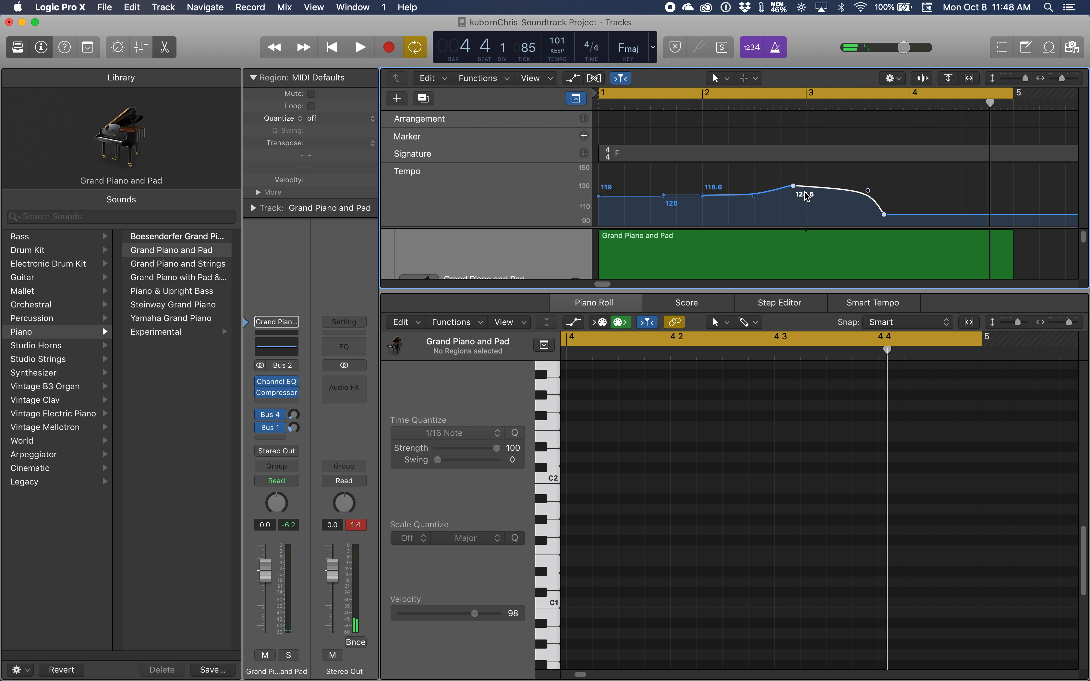
Shift the 128.6 tempo rise earlier to just after bar 2.
left_click_drag(795, 189, 730, 189)
left_click_drag(819, 218, 851, 214)
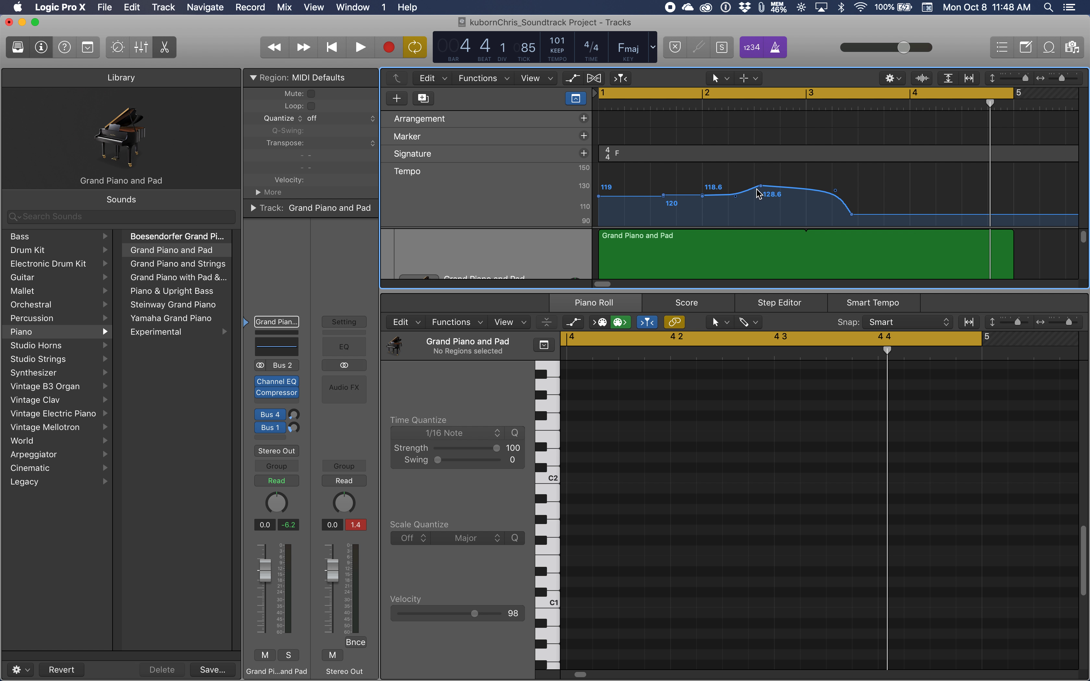
left_click_drag(764, 190, 737, 190)
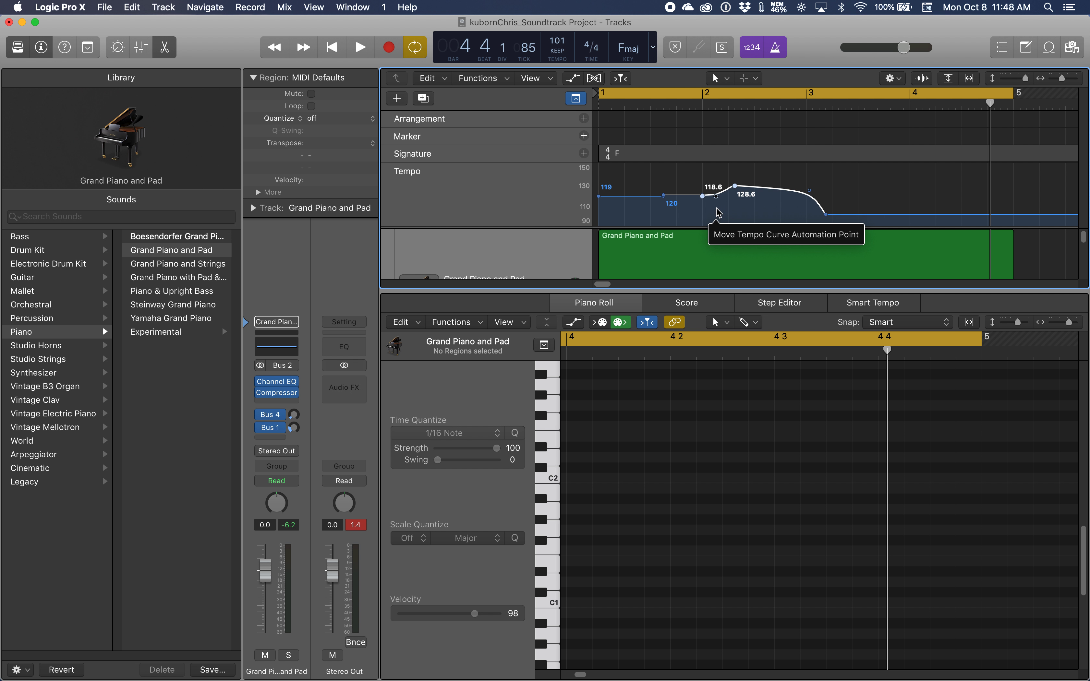
left_click_drag(703, 196, 683, 196)
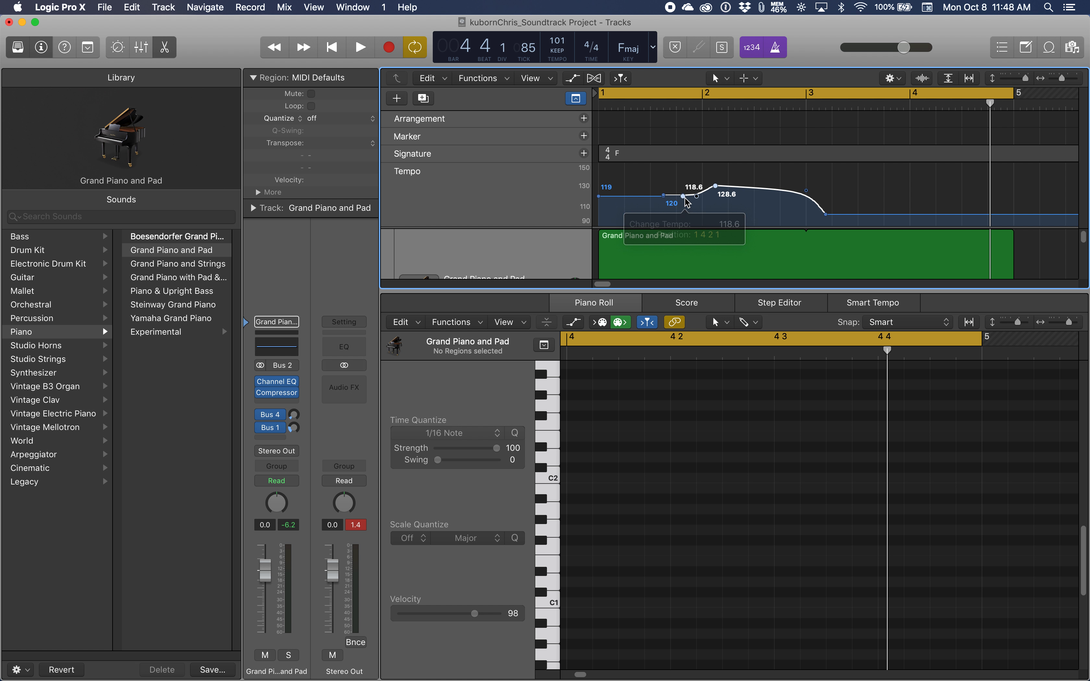
Extend the slowdown later into bar 4, flatten its curve, and replay from the start.
left_click_drag(827, 219, 976, 223)
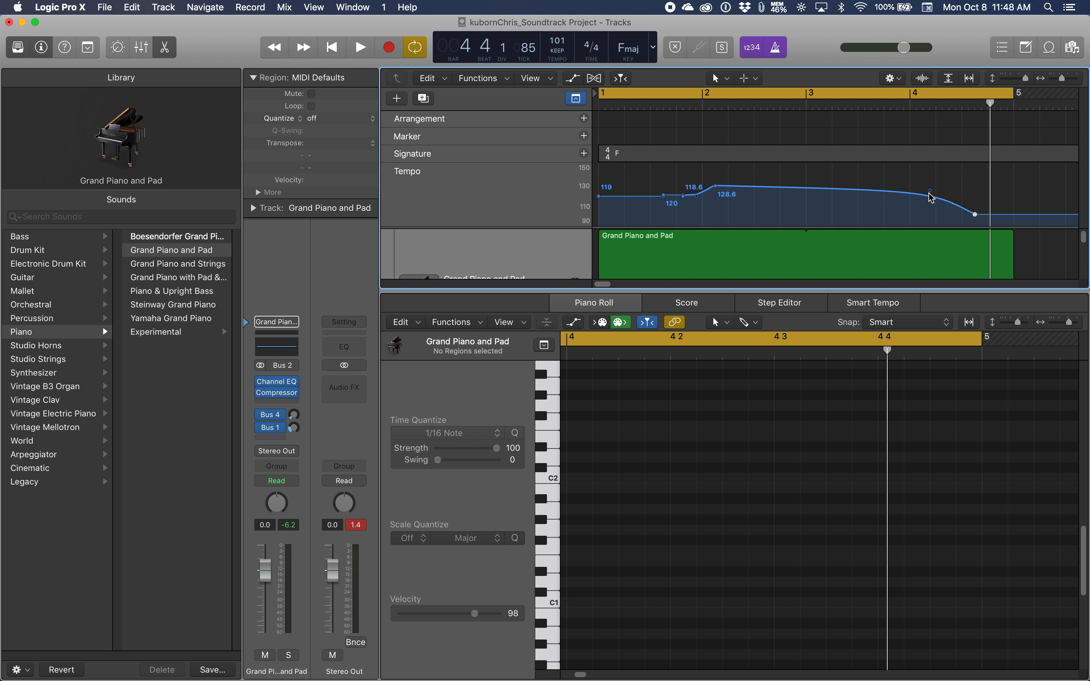
left_click(932, 197)
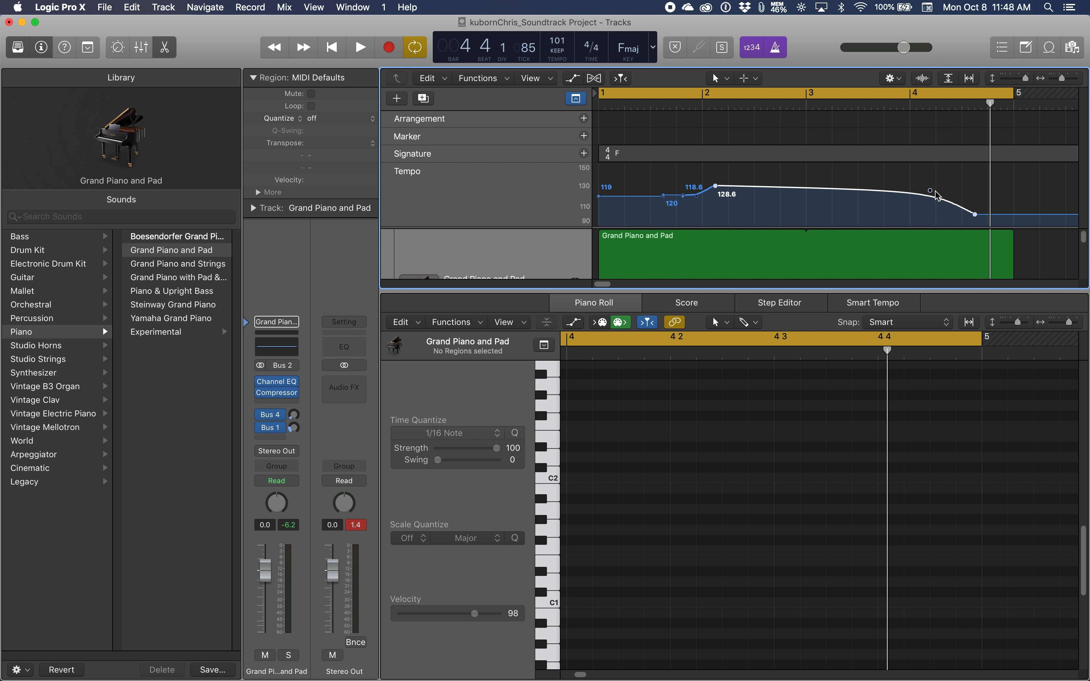
left_click_drag(932, 197, 887, 201)
key("Return")
key("space")
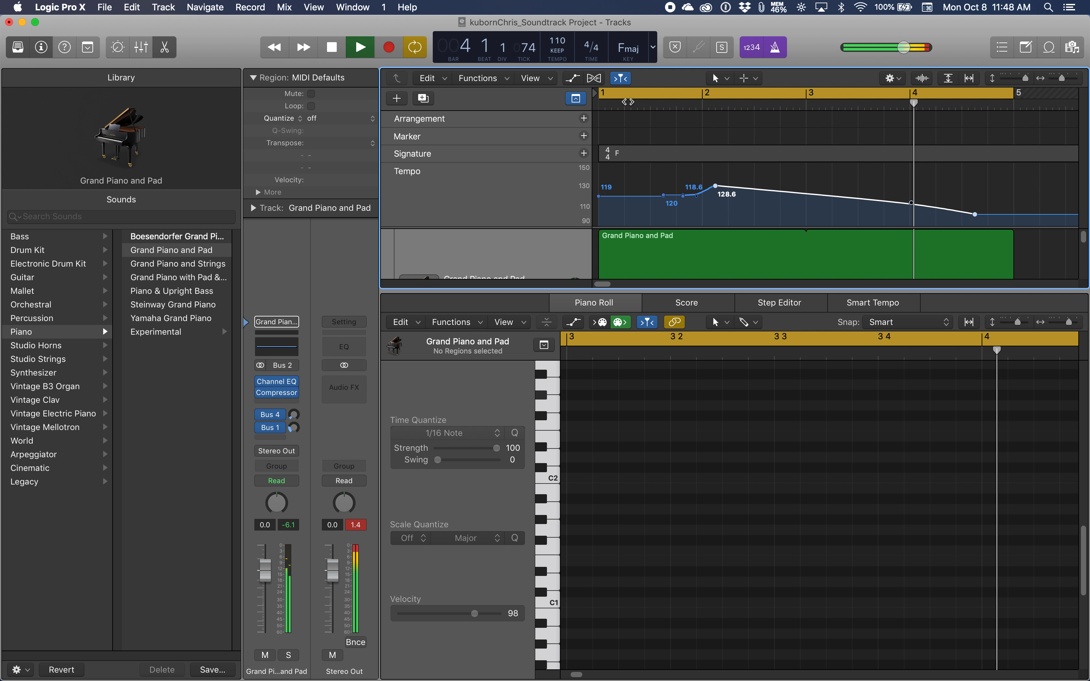
Lower the 128.6 bpm tempo peak and drop the final tempo point to about 63.6 bpm.
key("space")
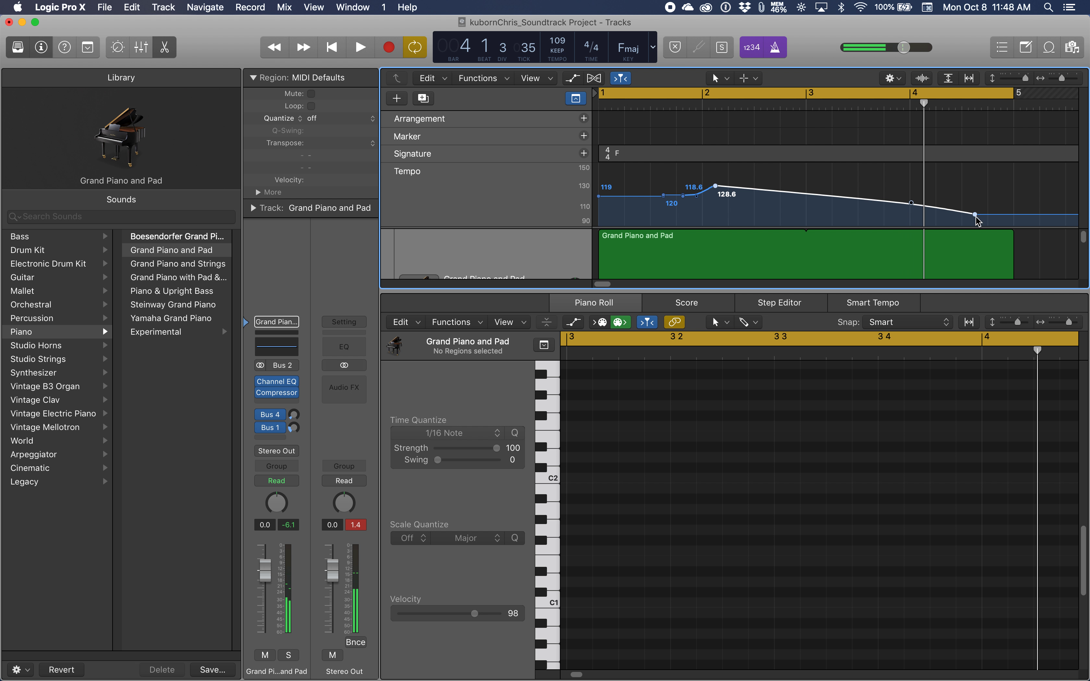
mouse_move(976, 220)
left_mouse_down()
mouse_move(977, 237)
mouse_move(976, 214)
left_mouse_up()
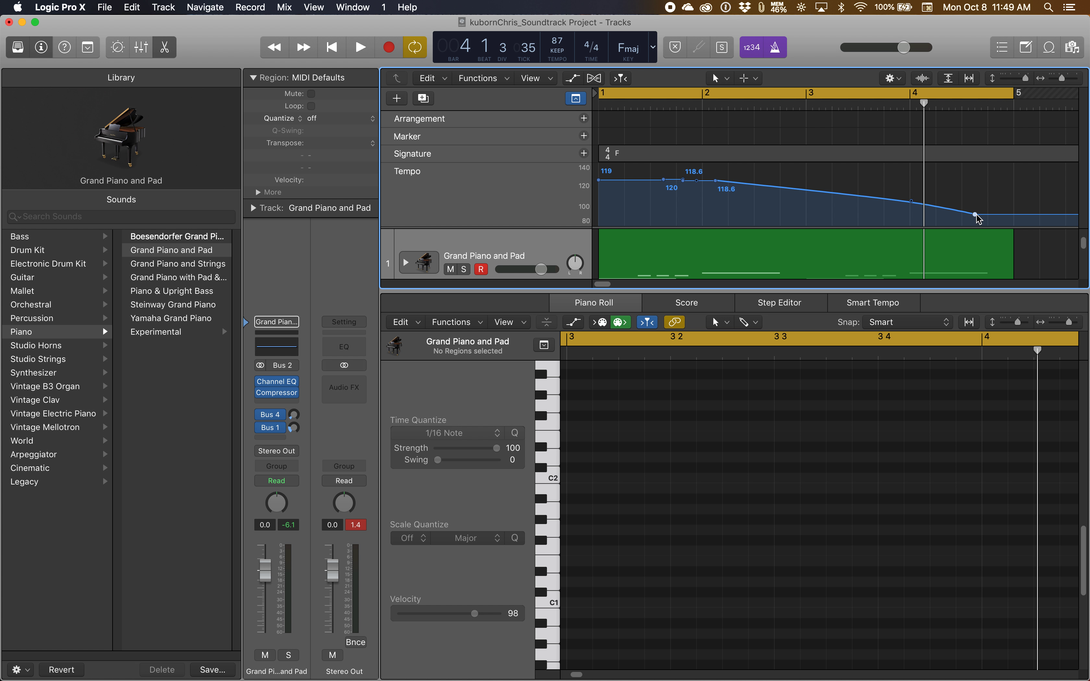
left_click_drag(974, 215, 975, 225)
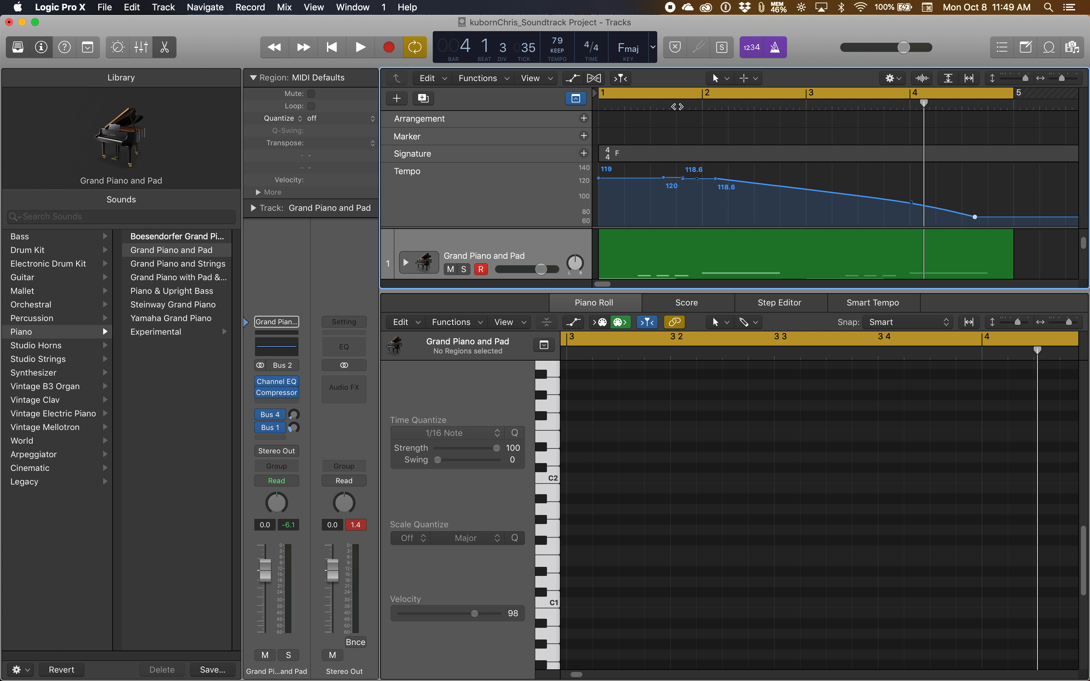
Play the project from the start to hear the tempo slowdown, then stop.
key("Return")
key("space")
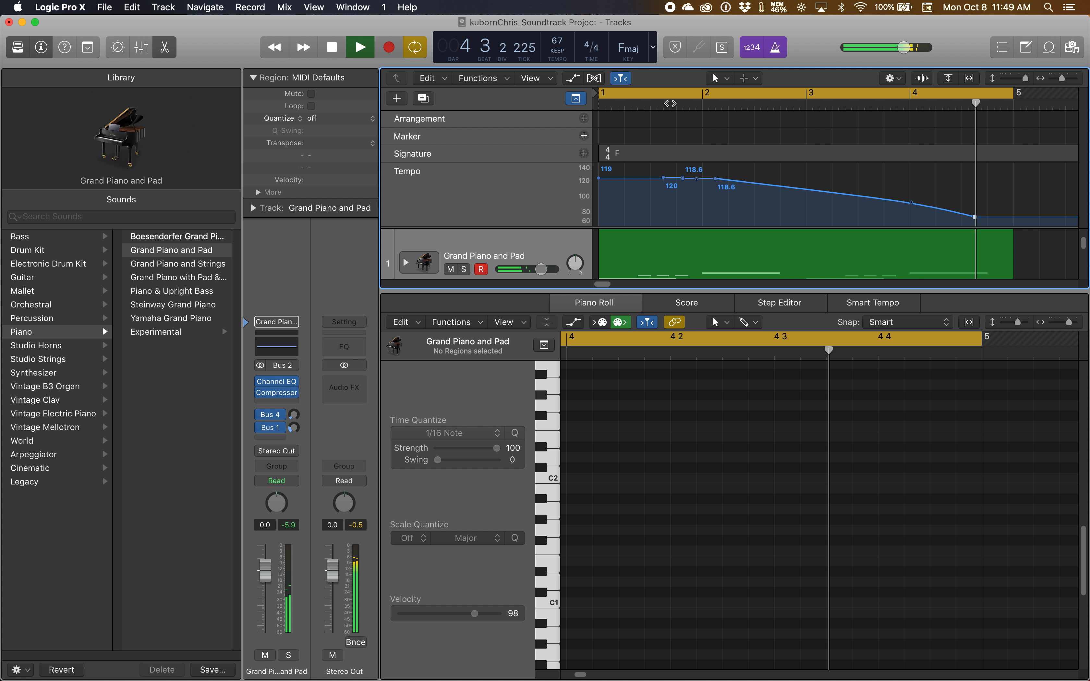
key("space")
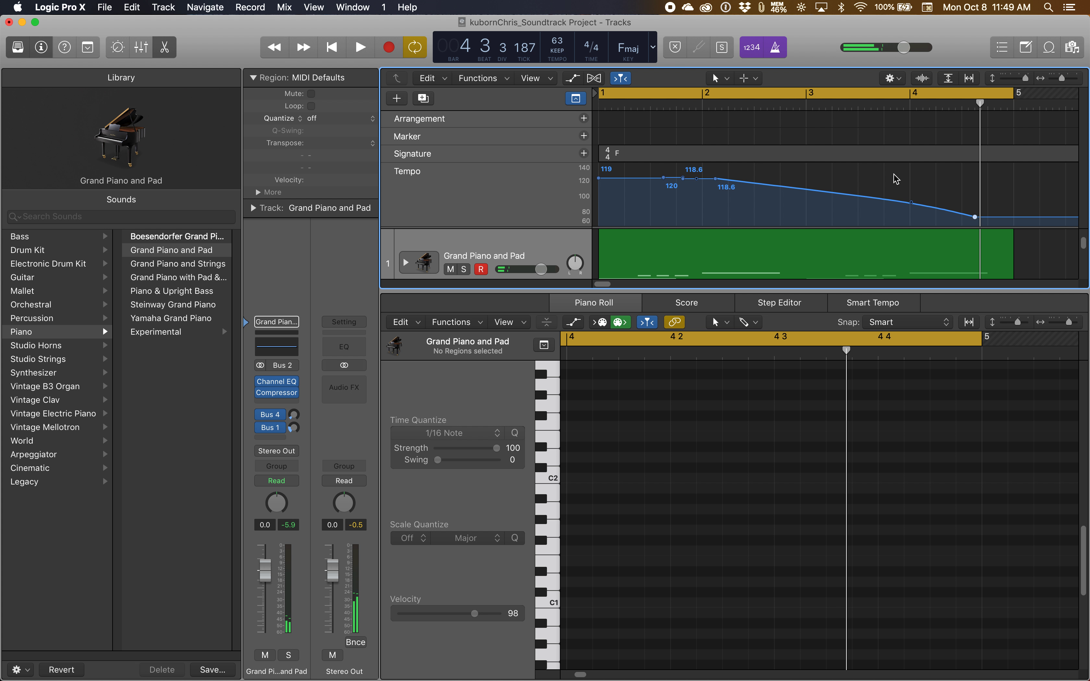